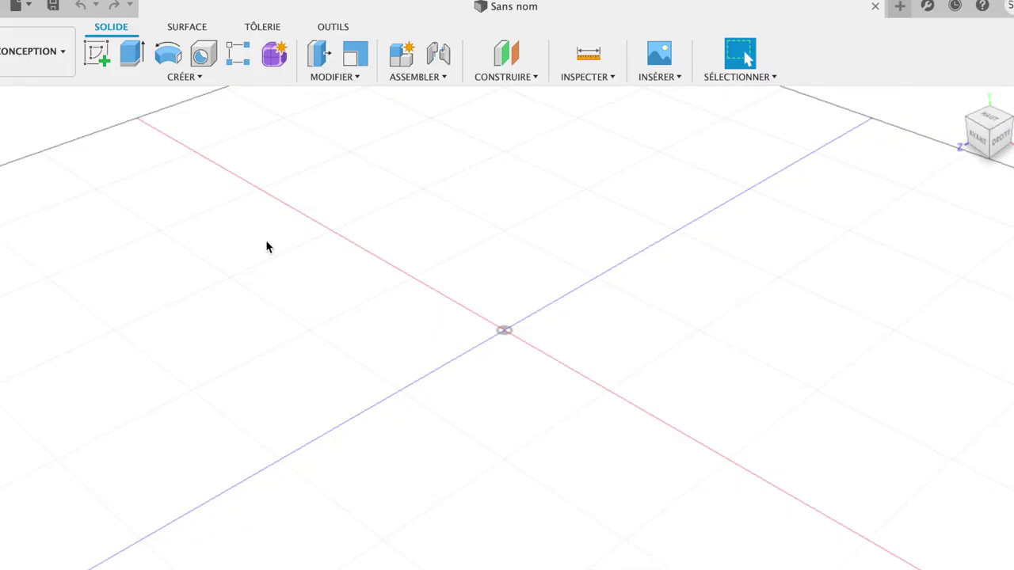
Step: Sketch a 100 mm diameter circle centred on the origin of the ground plane, then start an extrusion
{"action": "left_click", "coordinate": [97, 54]}
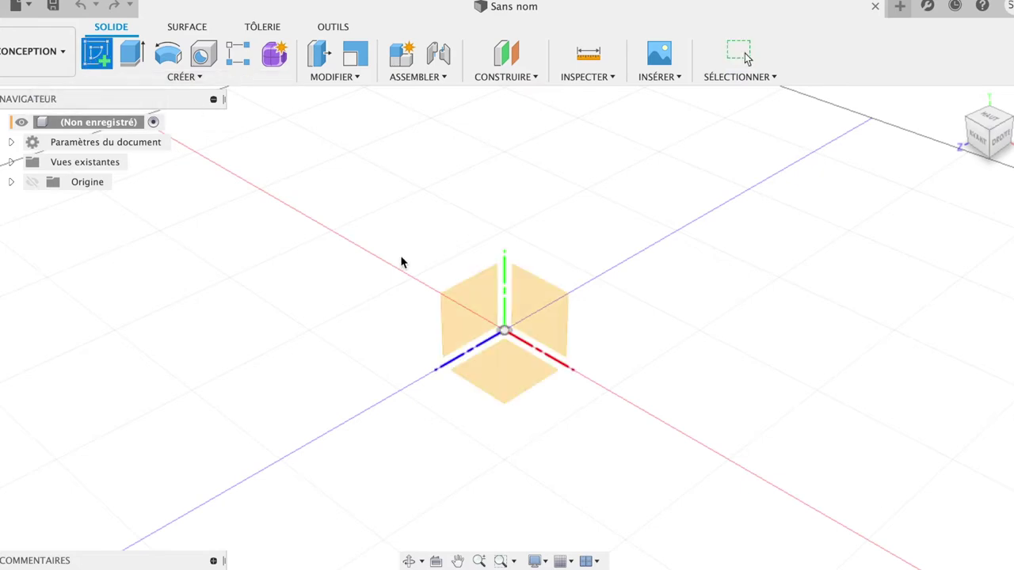
{"action": "left_click", "coordinate": [506, 365]}
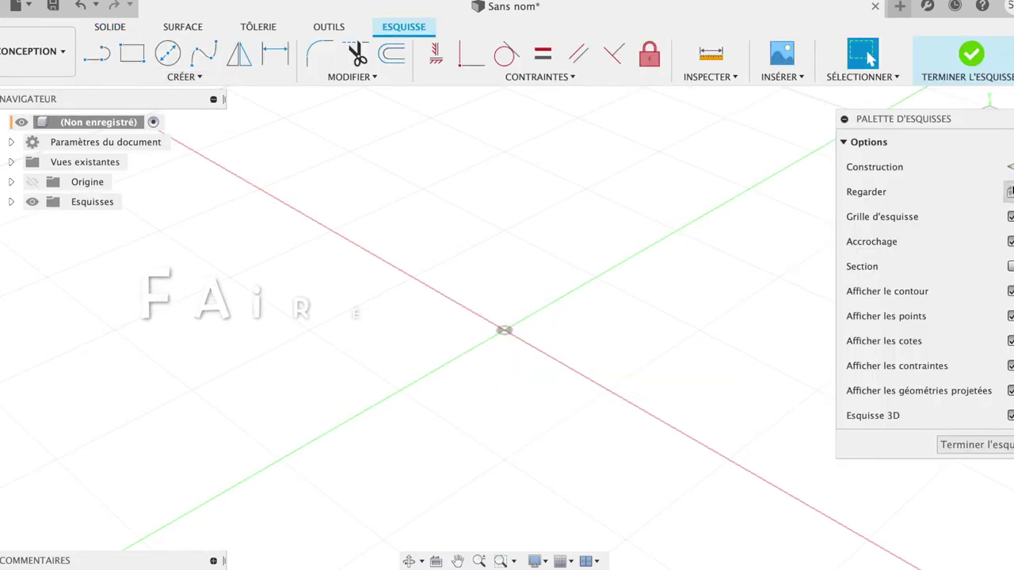
{"action": "left_click", "coordinate": [166, 53]}
{"action": "left_click", "coordinate": [503, 331]}
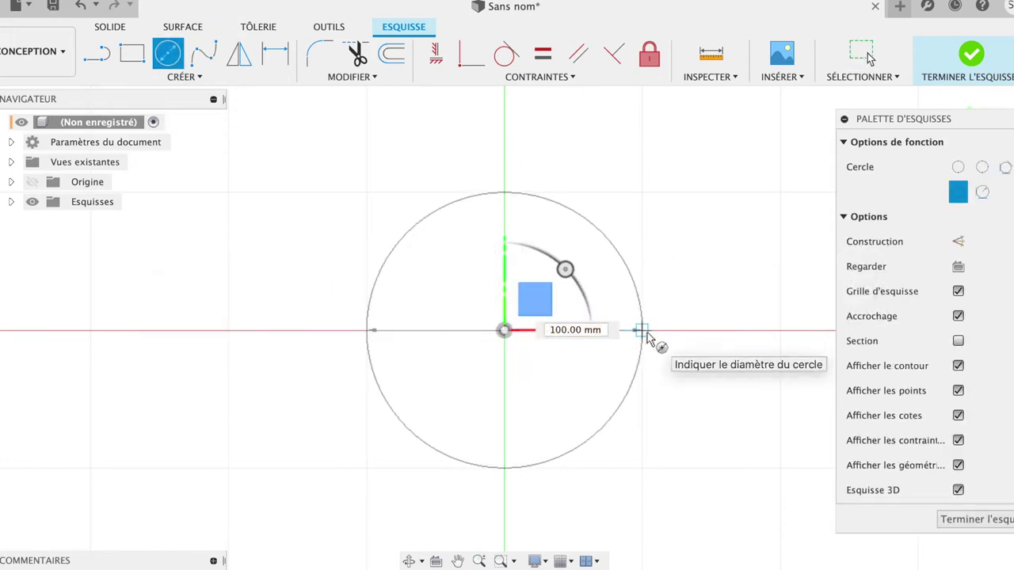
{"action": "left_click", "coordinate": [648, 339]}
{"action": "key", "text": "e"}
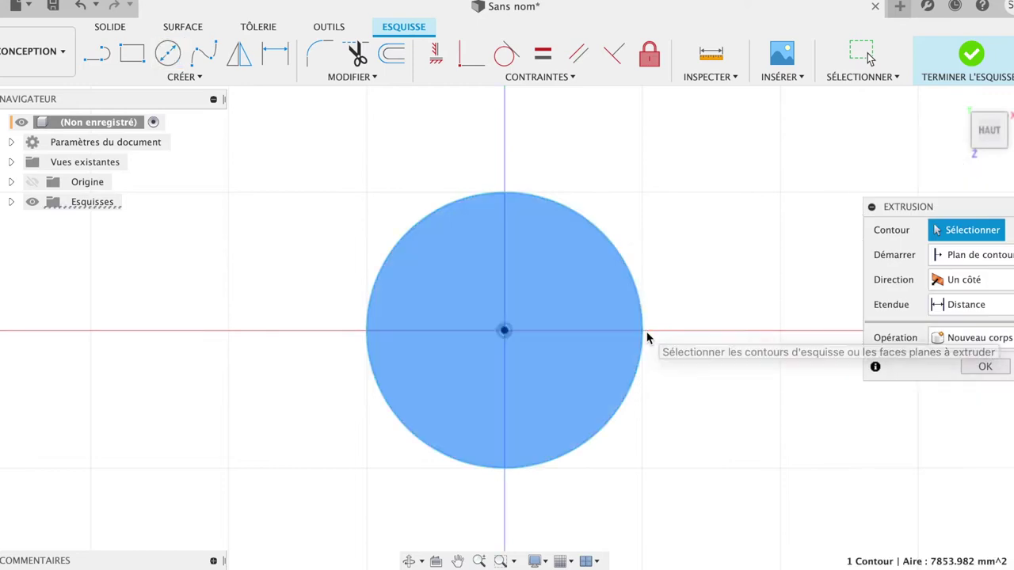
Step: Extrude the 100 mm circle 70 mm into a new solid cylinder body
{"action": "left_click", "coordinate": [978, 329]}
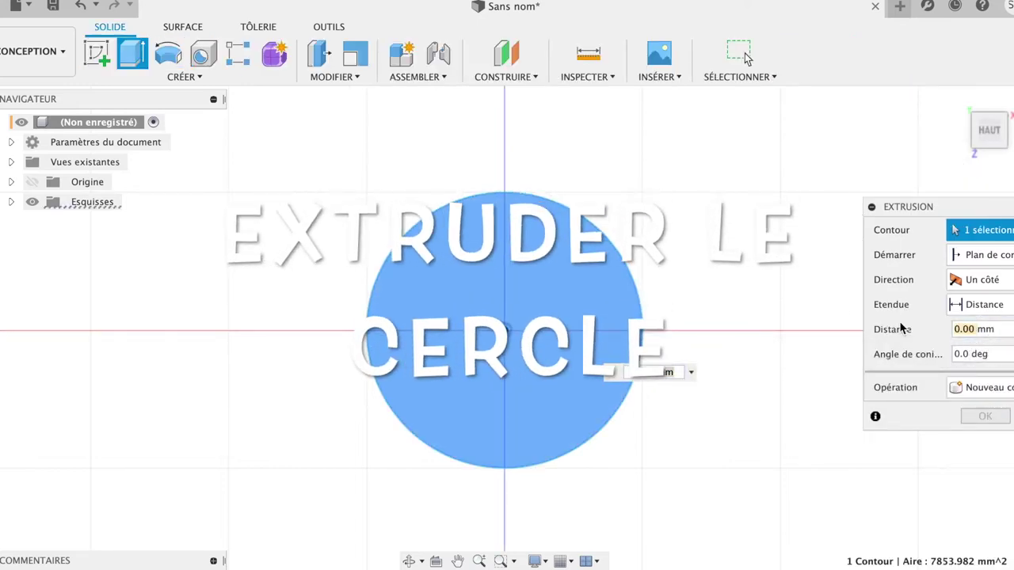
{"action": "type", "text": "70"}
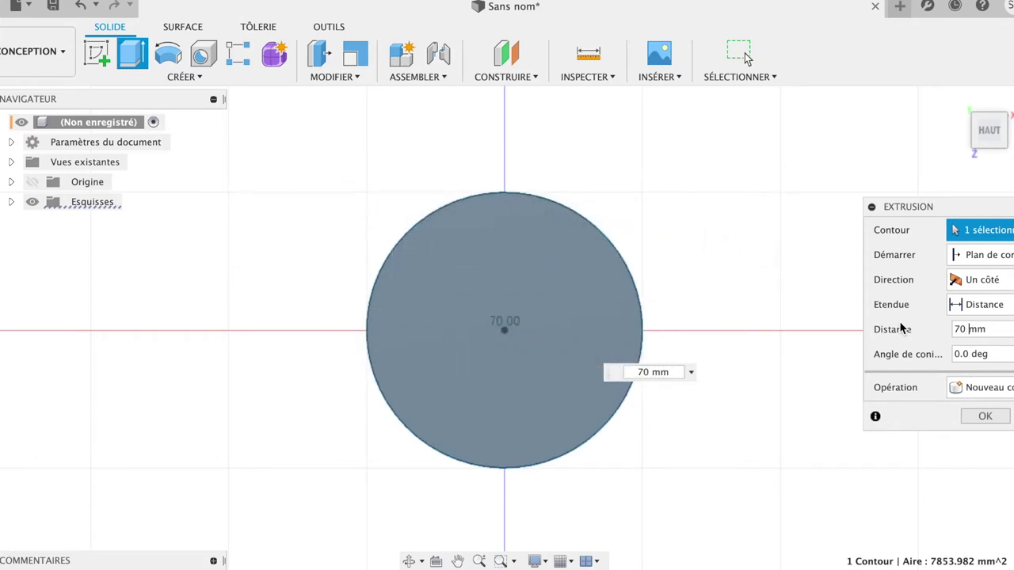
{"action": "key", "text": "Return"}
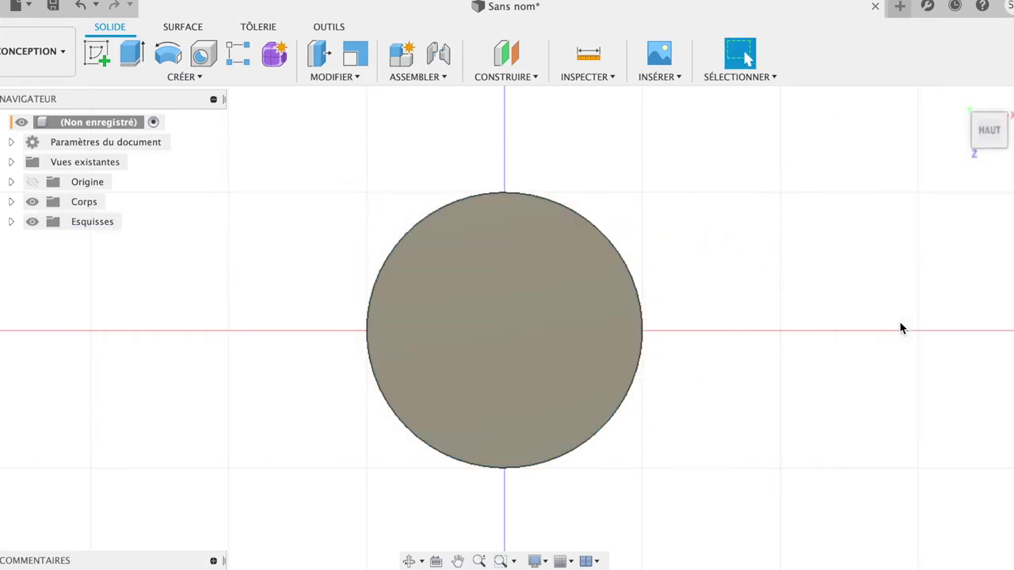
Step: Shell the cylinder to 5 mm walls with the top face removed, then view it from the top
{"action": "left_click", "coordinate": [959, 98]}
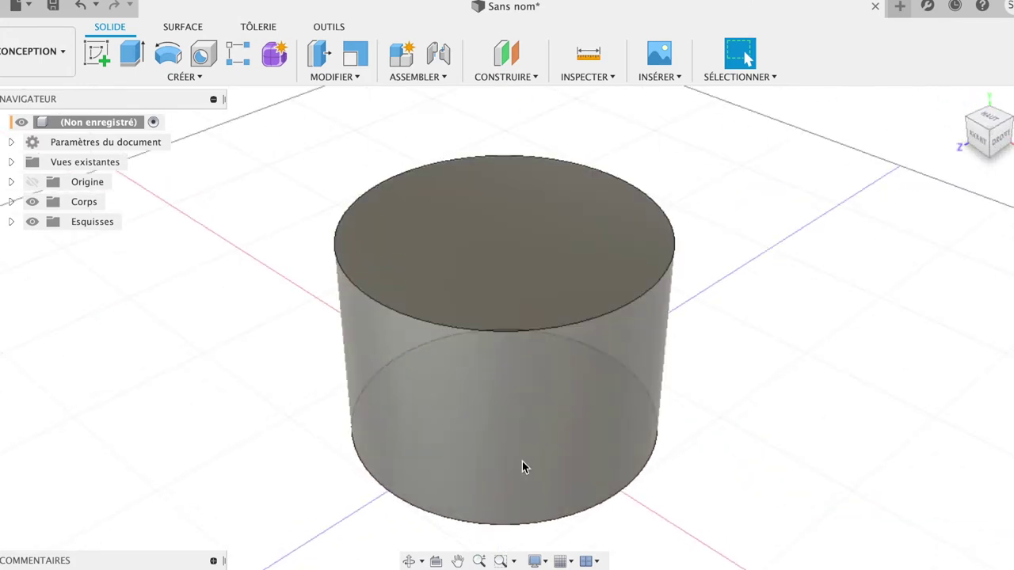
{"action": "left_click", "coordinate": [489, 253]}
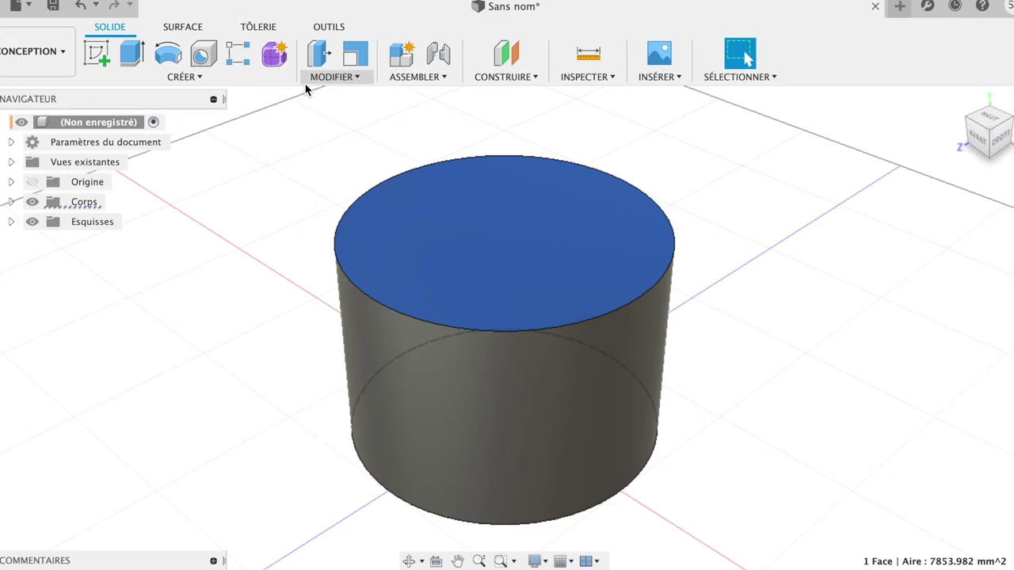
{"action": "left_click", "coordinate": [325, 75]}
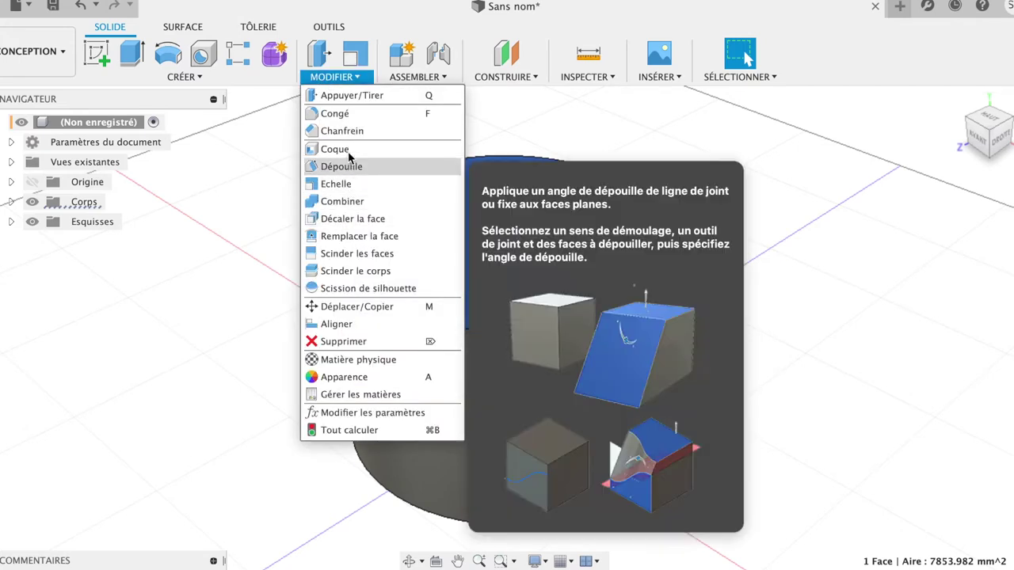
{"action": "left_click", "coordinate": [350, 151]}
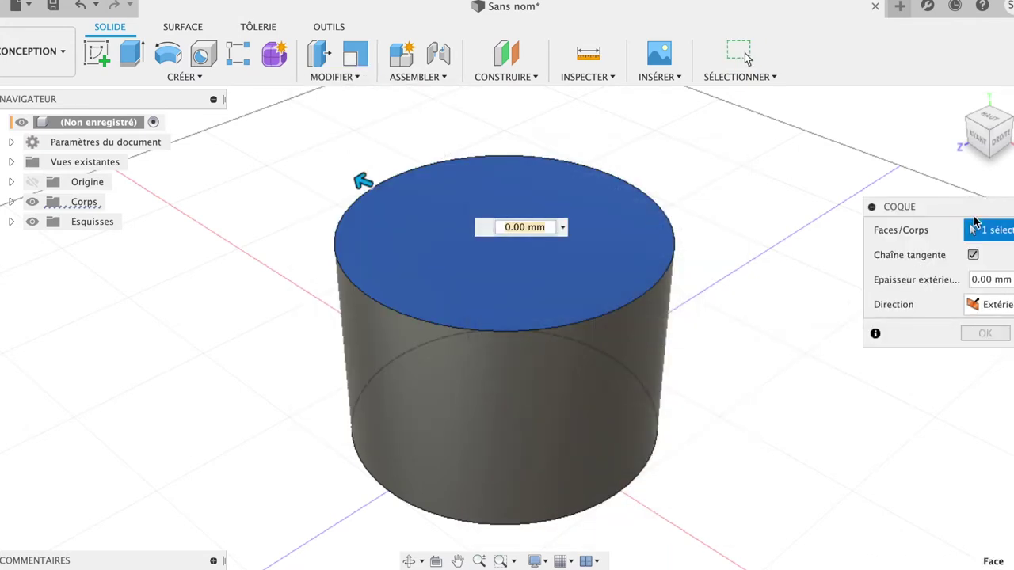
{"action": "left_click_drag", "start_coordinate": [973, 205], "coordinate": [924, 190]}
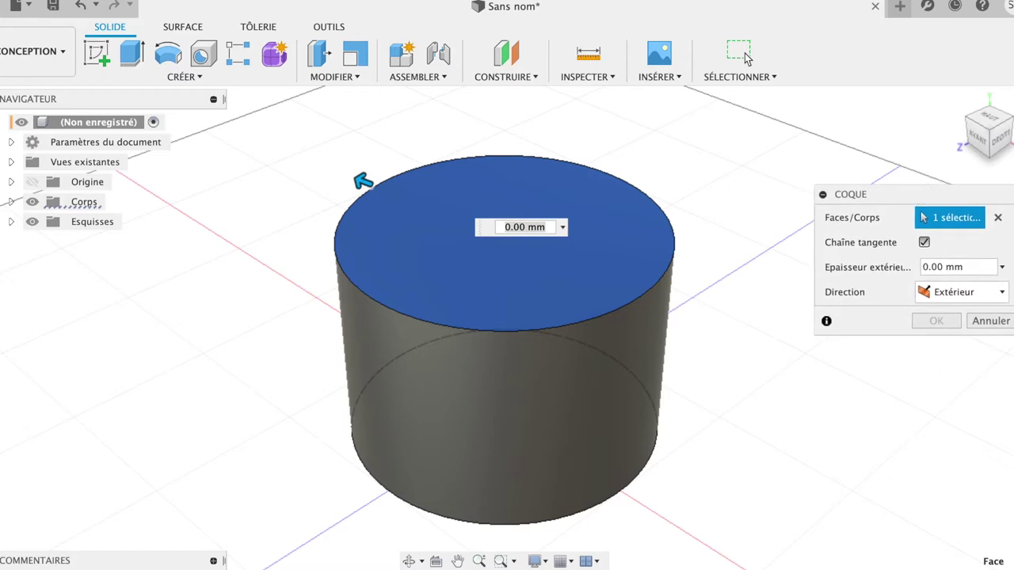
{"action": "left_click", "coordinate": [1006, 269]}
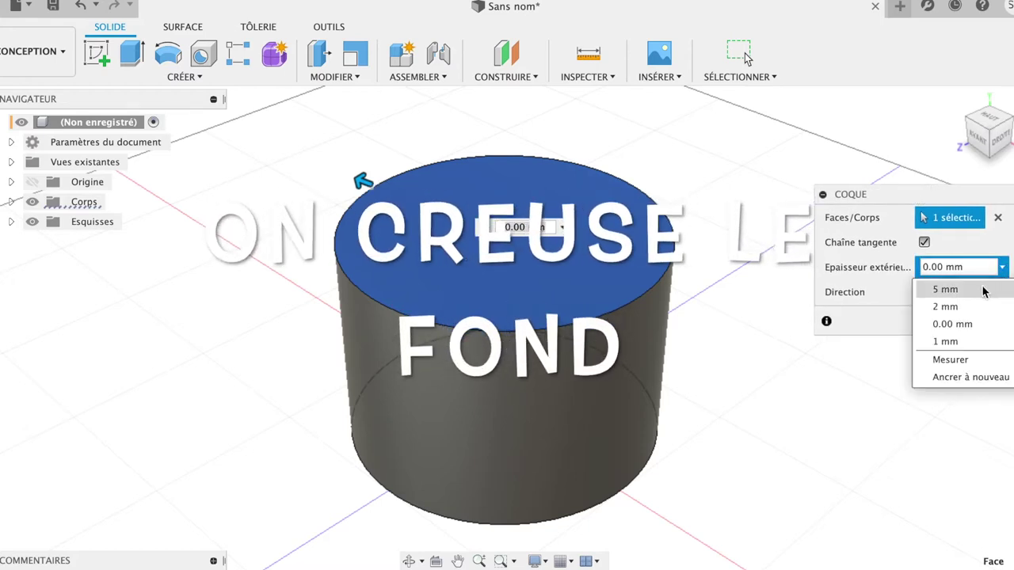
{"action": "left_click", "coordinate": [983, 290]}
{"action": "left_click", "coordinate": [937, 325]}
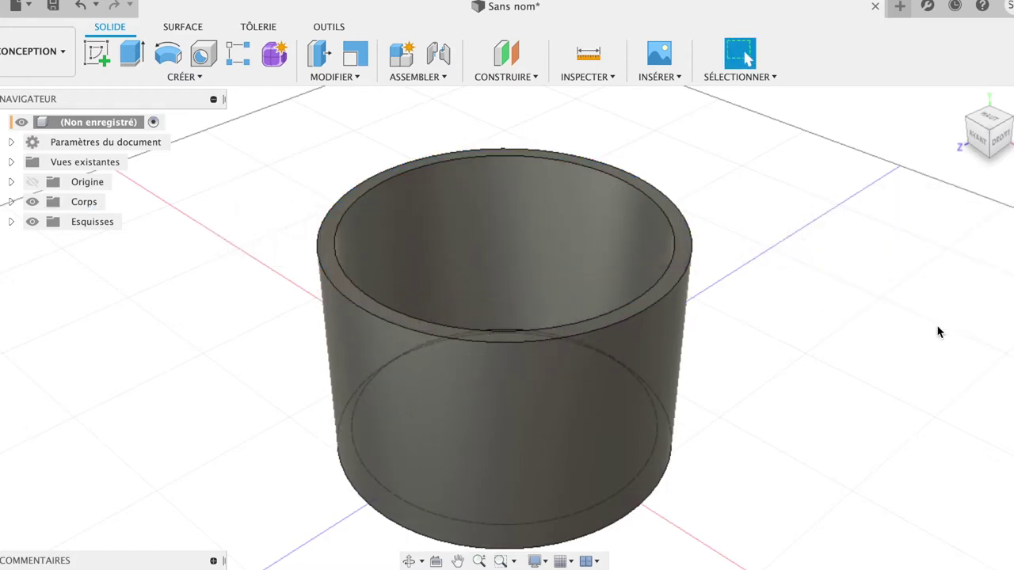
{"action": "left_click", "coordinate": [986, 118]}
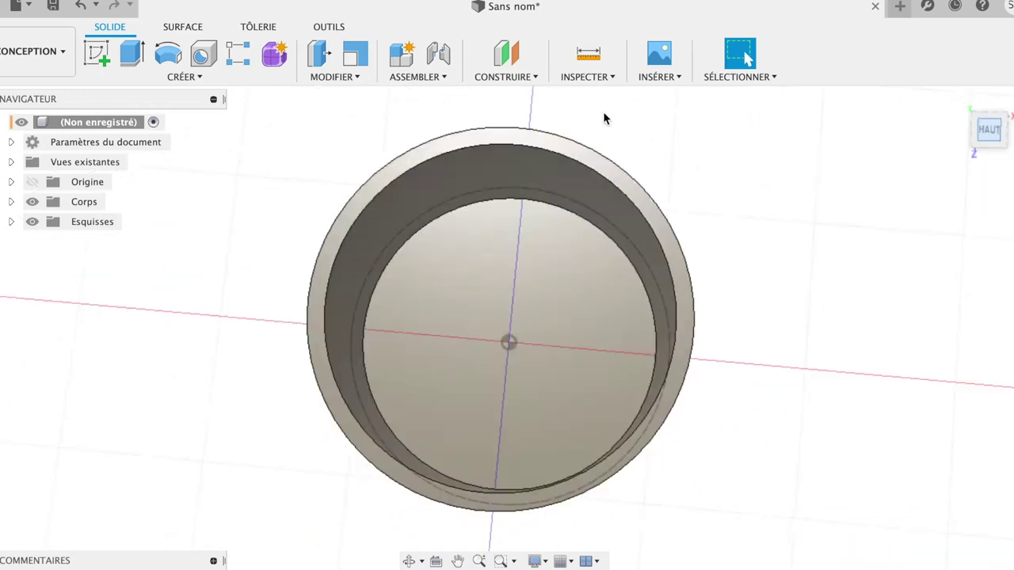
Step: Sketch a thin two-point rectangle on the ground plane that spans past both sides of the cup
{"action": "left_click", "coordinate": [96, 53]}
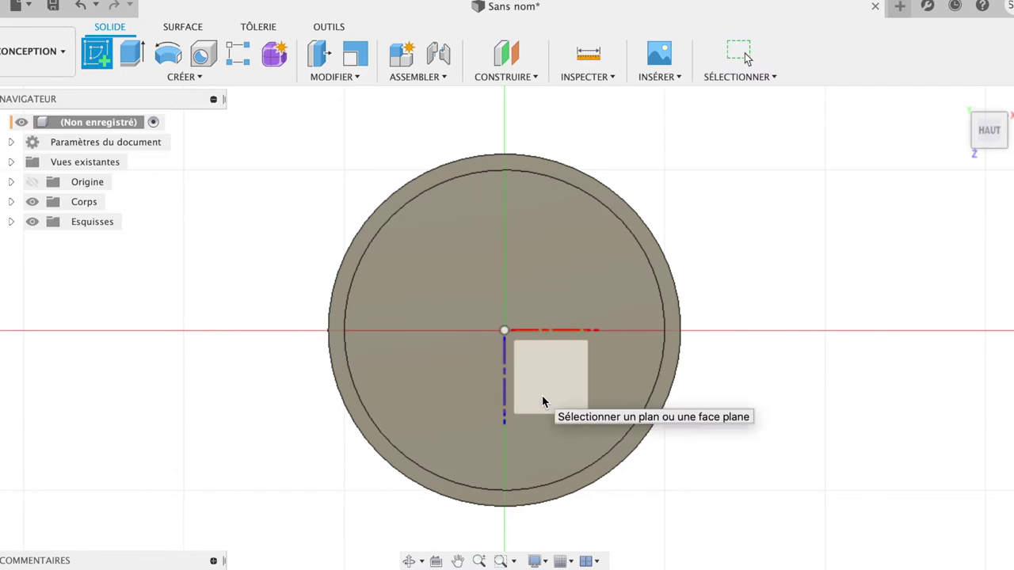
{"action": "left_click", "coordinate": [544, 400]}
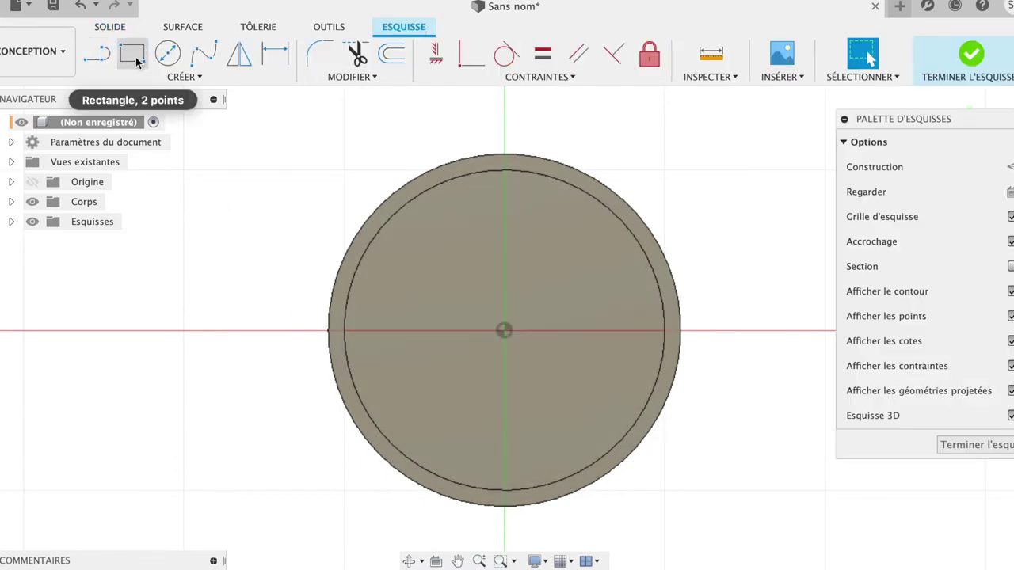
{"action": "left_click", "coordinate": [136, 61]}
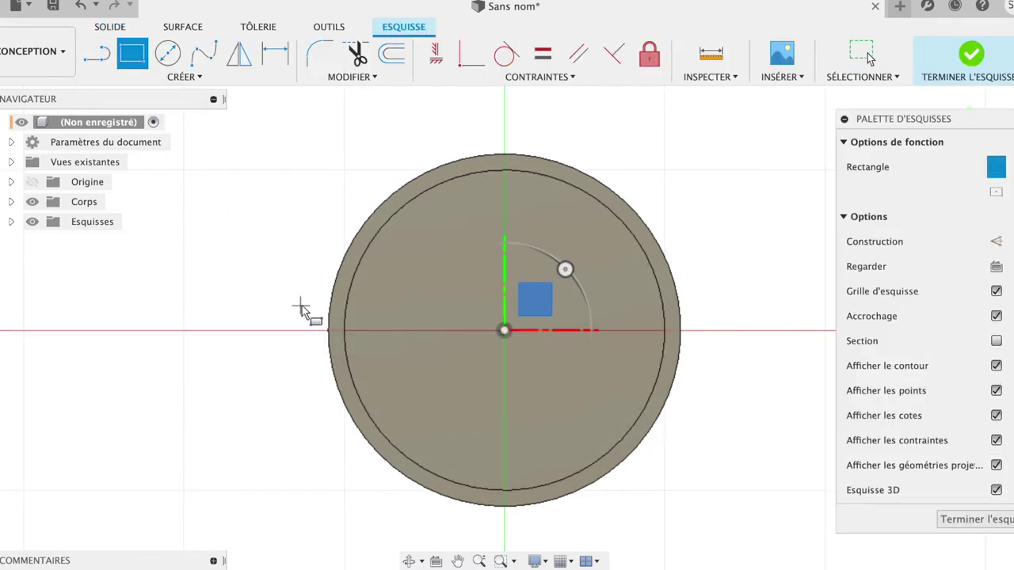
{"action": "left_click", "coordinate": [290, 330]}
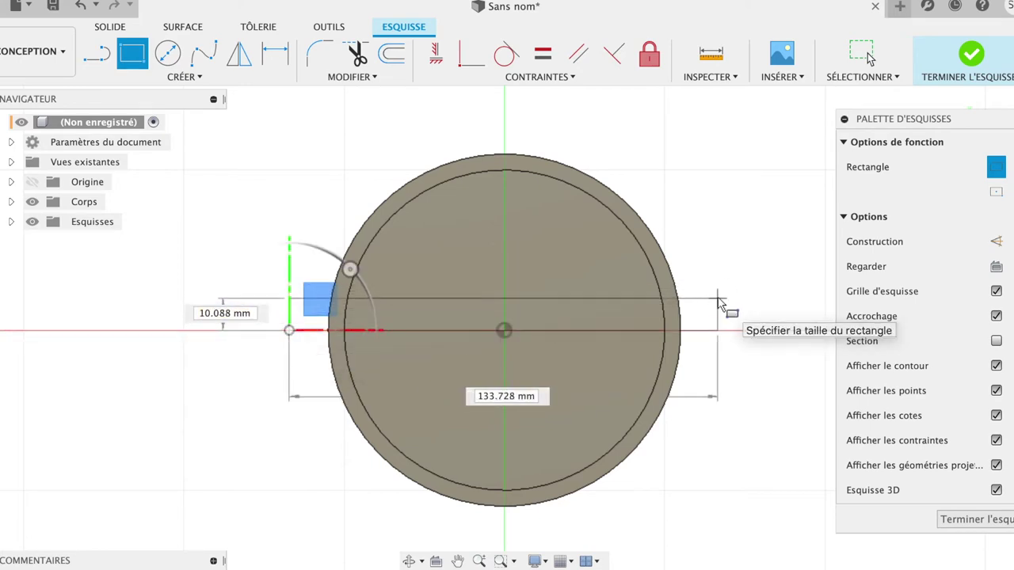
{"action": "left_click", "coordinate": [718, 300]}
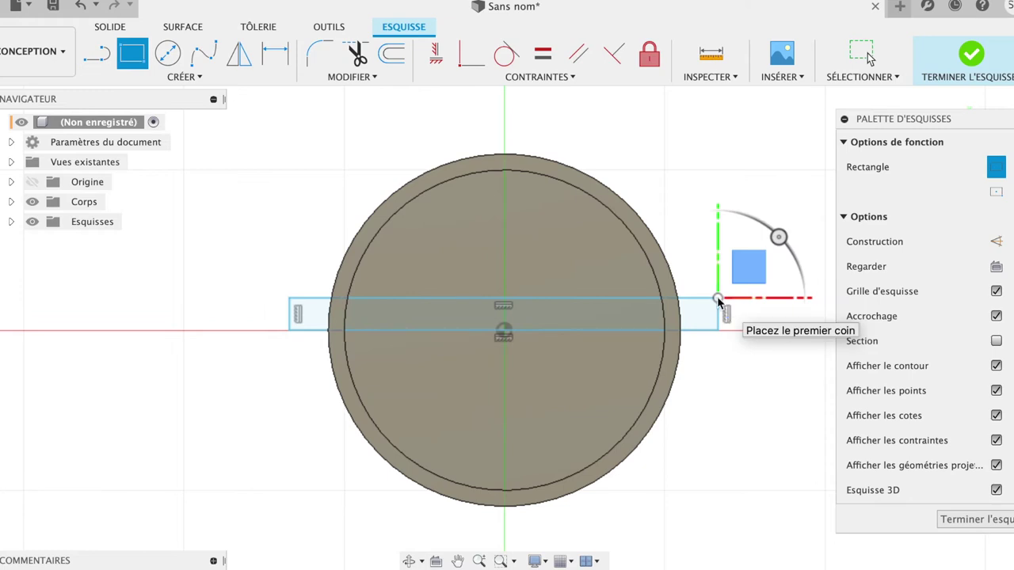
{"action": "key", "text": "e"}
{"action": "left_click", "coordinate": [697, 322]}
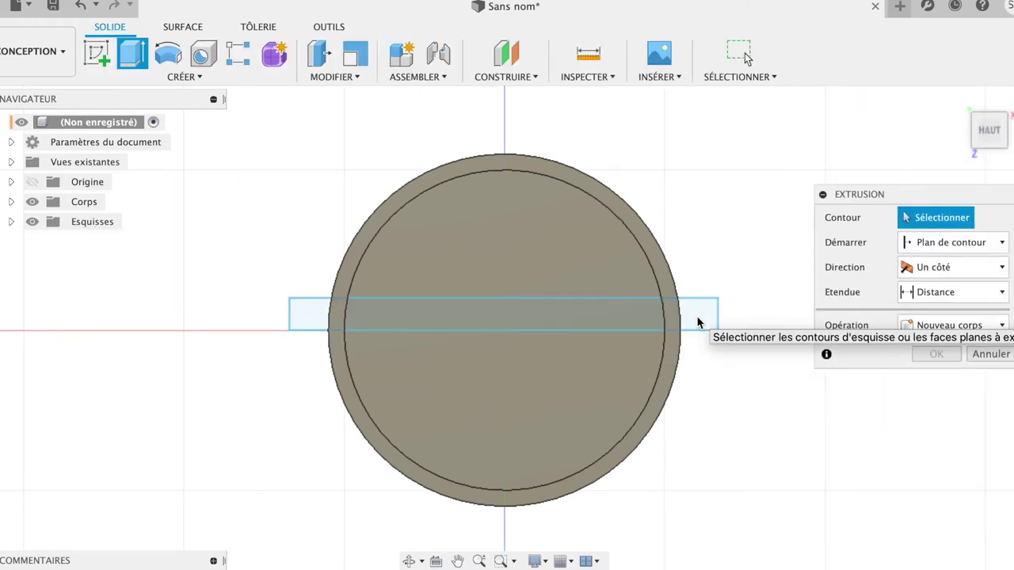
Step: Extrude the bar rectangle 5 mm as a separate New Body
{"action": "left_click", "coordinate": [698, 321]}
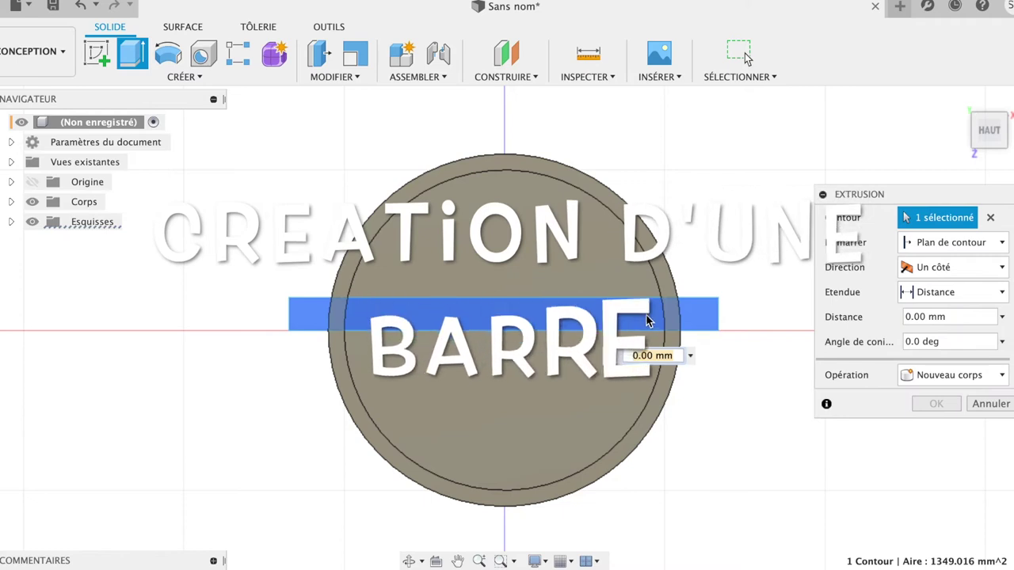
{"action": "mouse_move", "coordinate": [988, 136]}
{"action": "left_mouse_down"}
{"action": "mouse_move", "coordinate": [862, 79]}
{"action": "mouse_move", "coordinate": [877, 80]}
{"action": "left_mouse_up"}
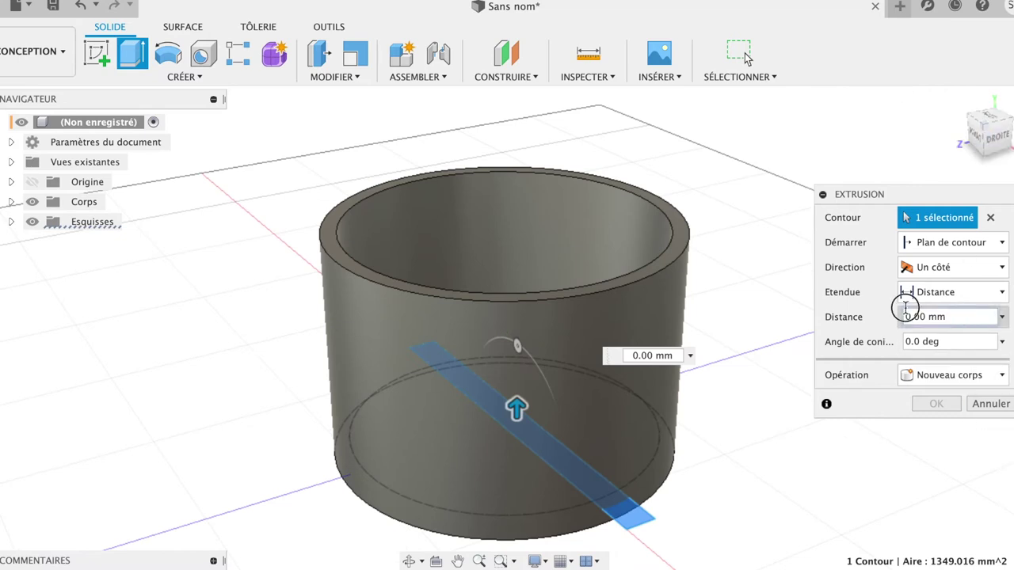
{"action": "left_click", "coordinate": [905, 309]}
{"action": "type", "text": "5"}
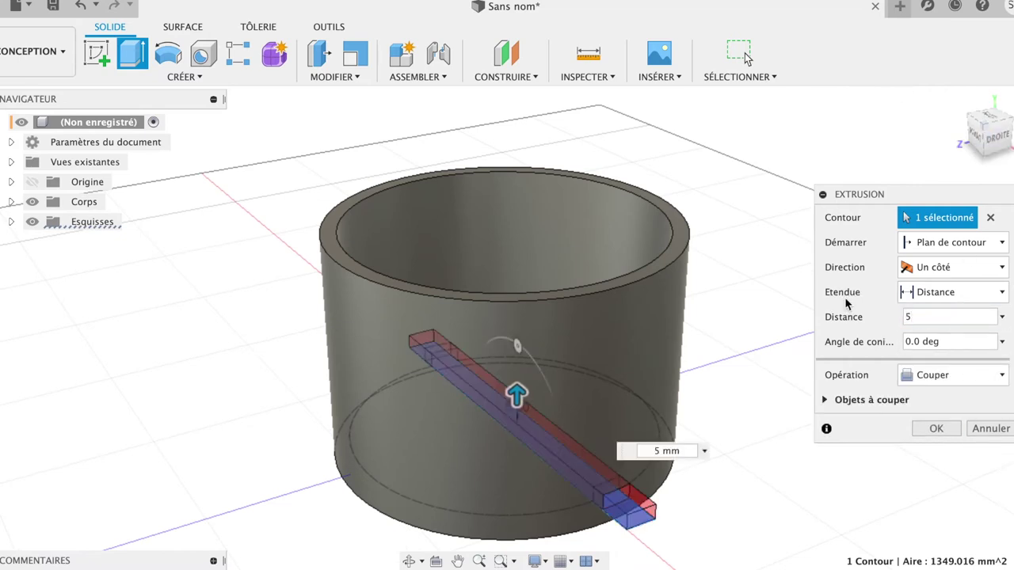
{"action": "left_click", "coordinate": [941, 378]}
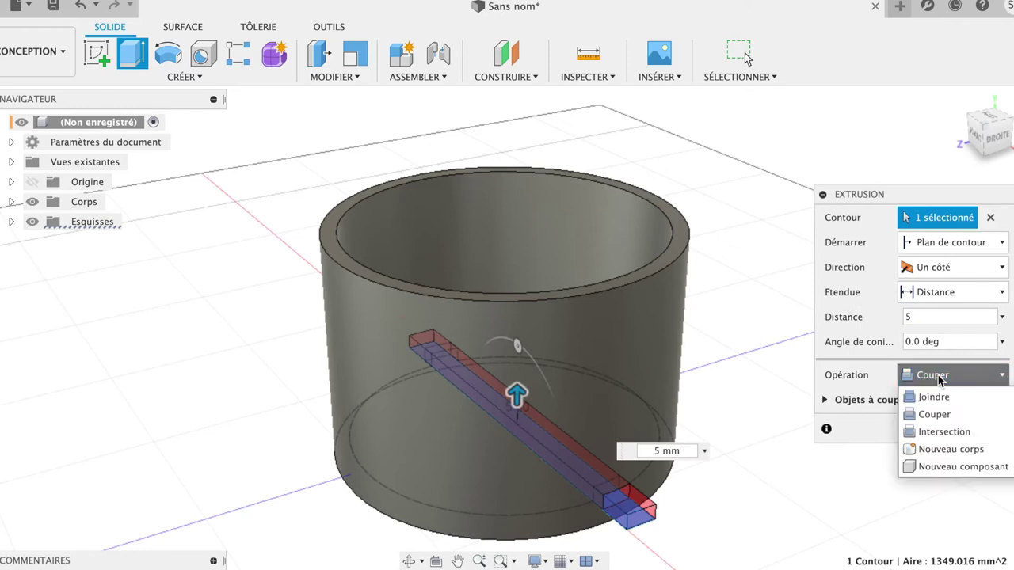
{"action": "left_click", "coordinate": [950, 449]}
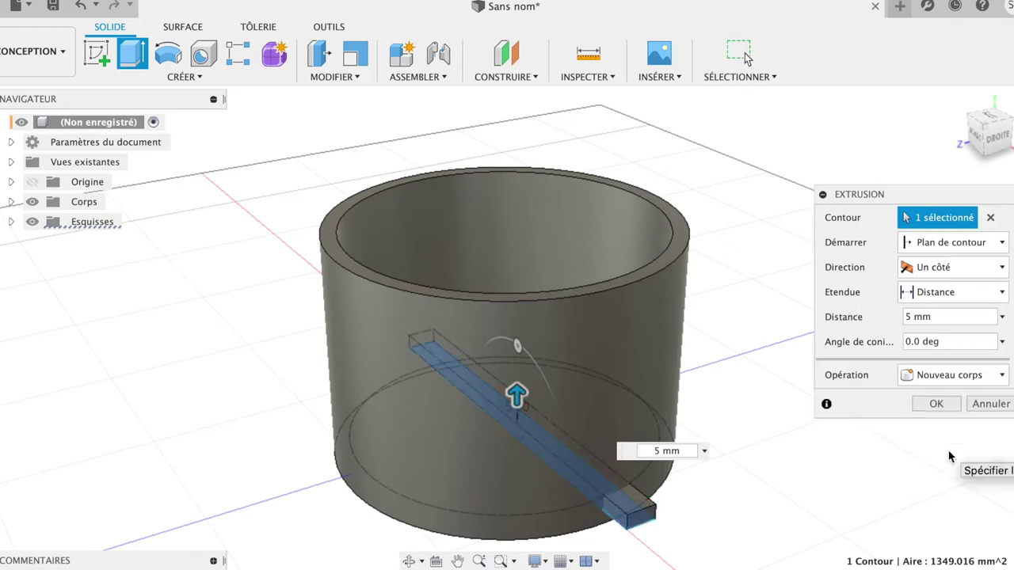
{"action": "left_click", "coordinate": [938, 406]}
{"action": "mouse_move", "coordinate": [989, 128]}
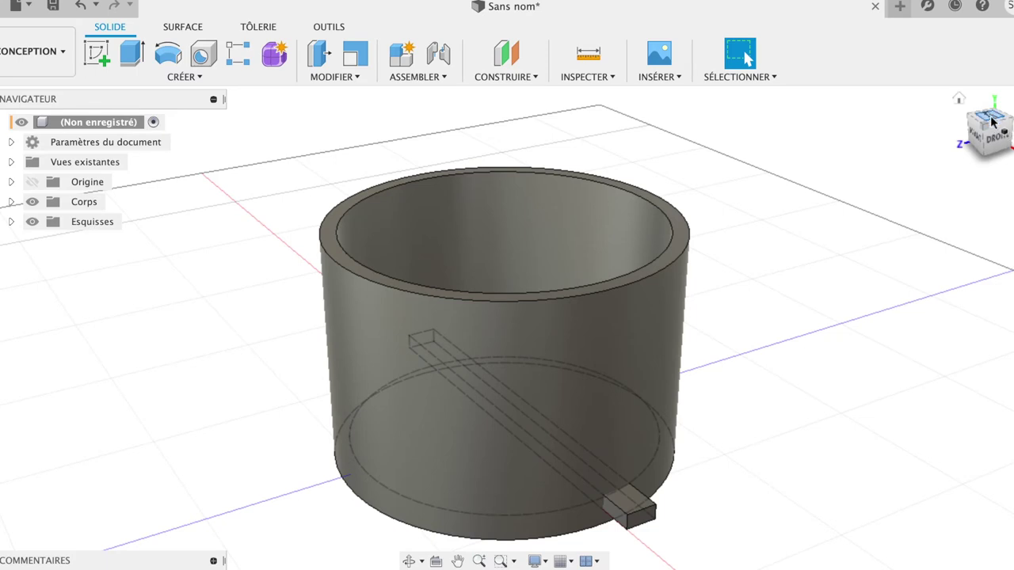
{"action": "left_click", "coordinate": [991, 119]}
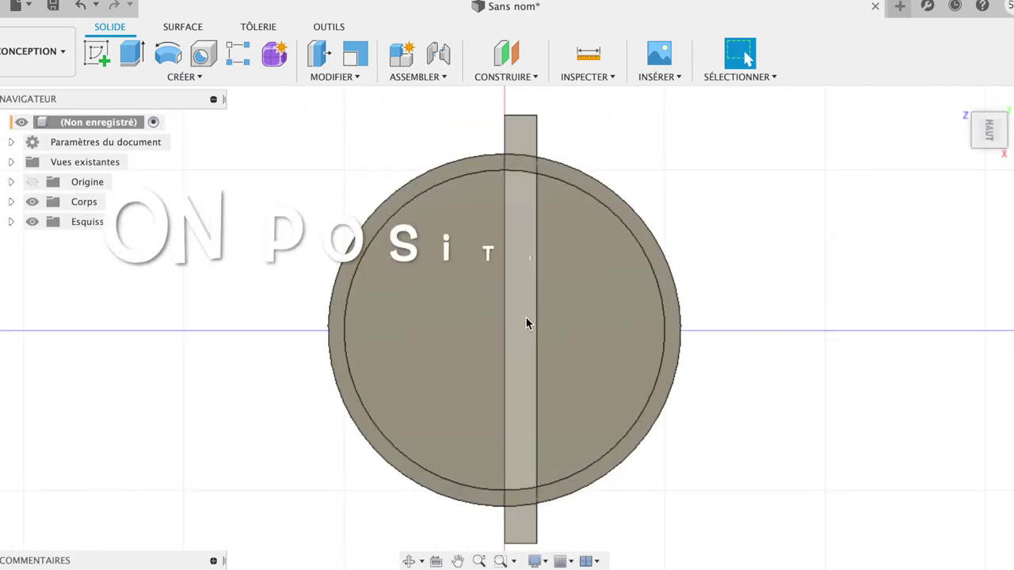
Step: Move the bar body Corps2 5.432 mm along Z onto the cup's centre line
{"action": "left_click", "coordinate": [527, 320]}
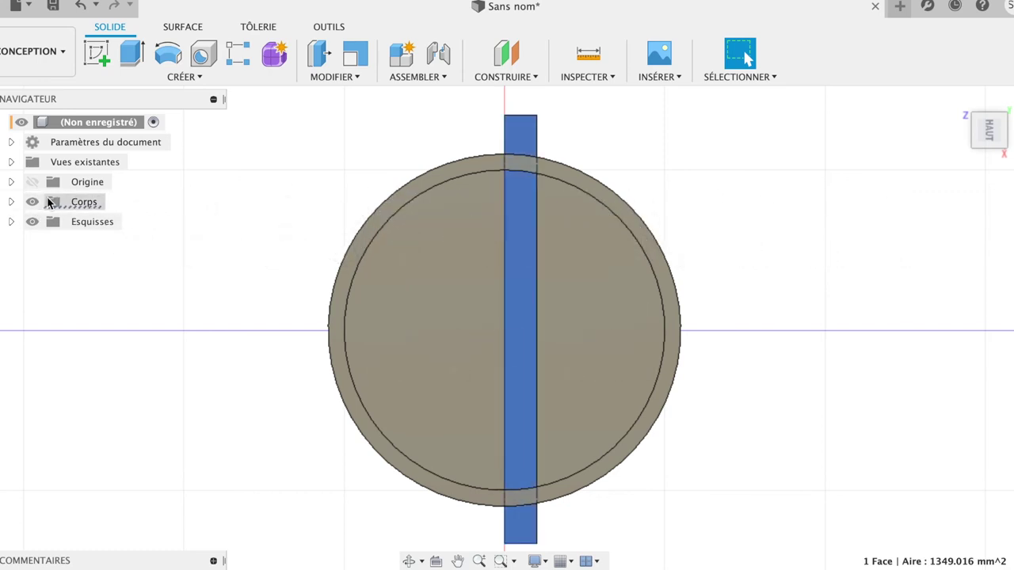
{"action": "left_click", "coordinate": [11, 203]}
{"action": "left_click", "coordinate": [83, 242]}
{"action": "key", "text": "m"}
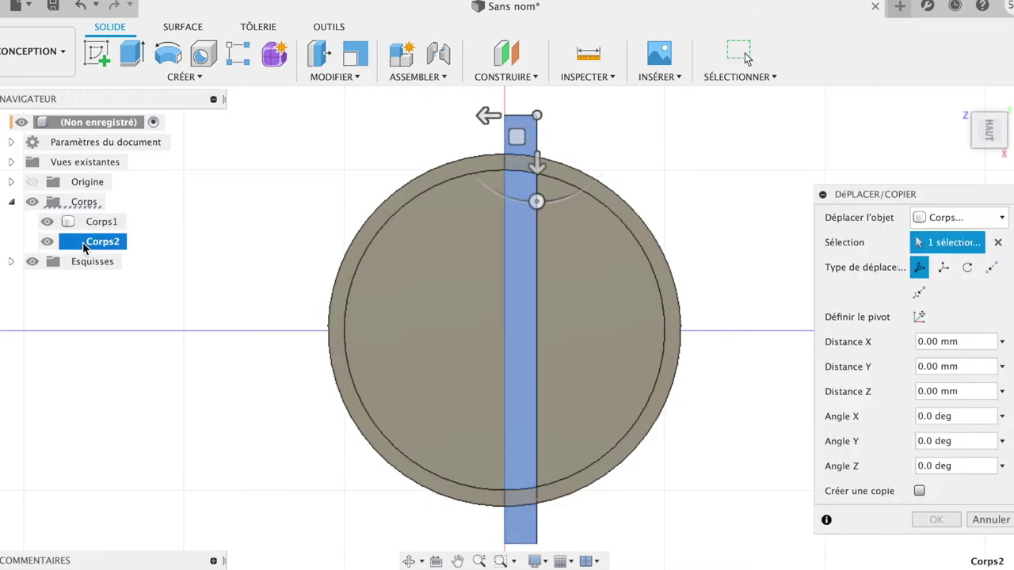
{"action": "left_click_drag", "start_coordinate": [485, 115], "coordinate": [469, 117]}
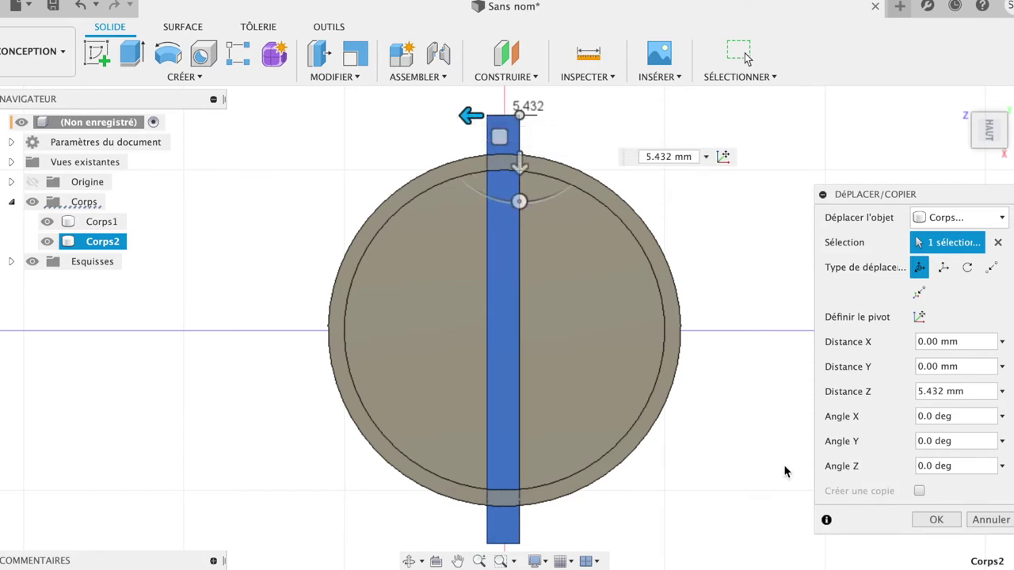
{"action": "left_click", "coordinate": [934, 523]}
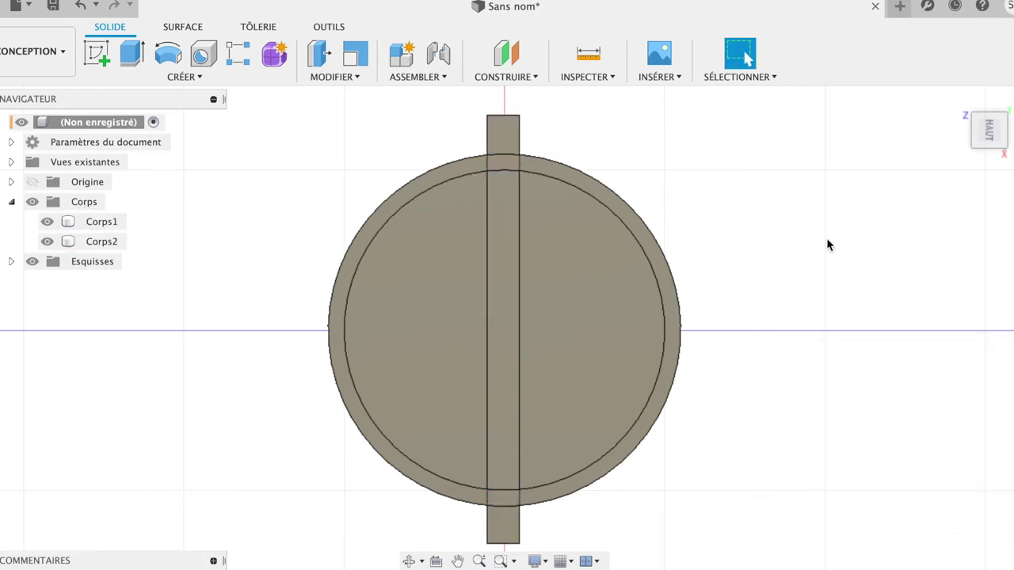
Step: Circular-pattern the bar 13 times around the cup's circular edge as the axis
{"action": "left_click", "coordinate": [182, 77]}
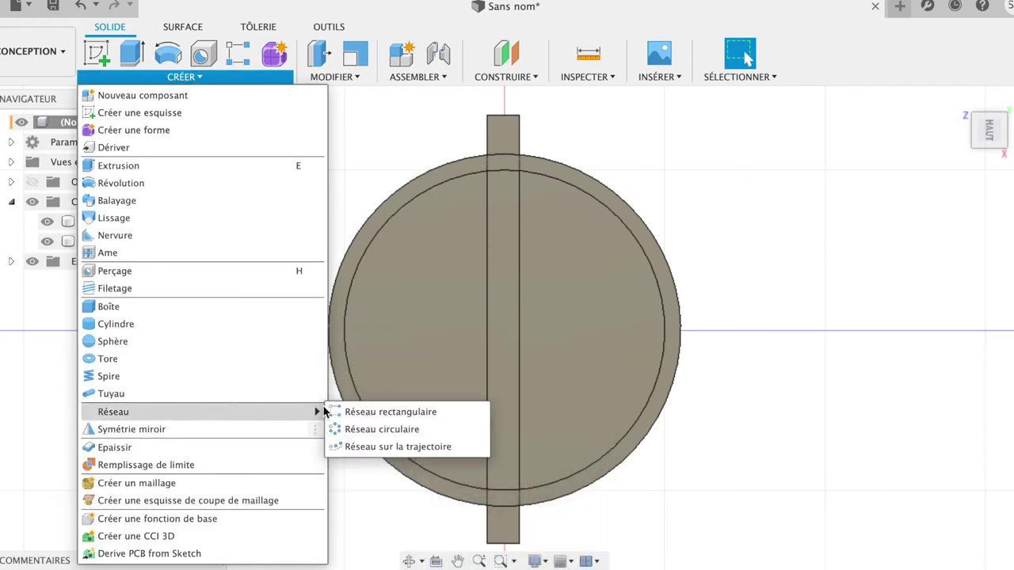
{"action": "left_click", "coordinate": [376, 430]}
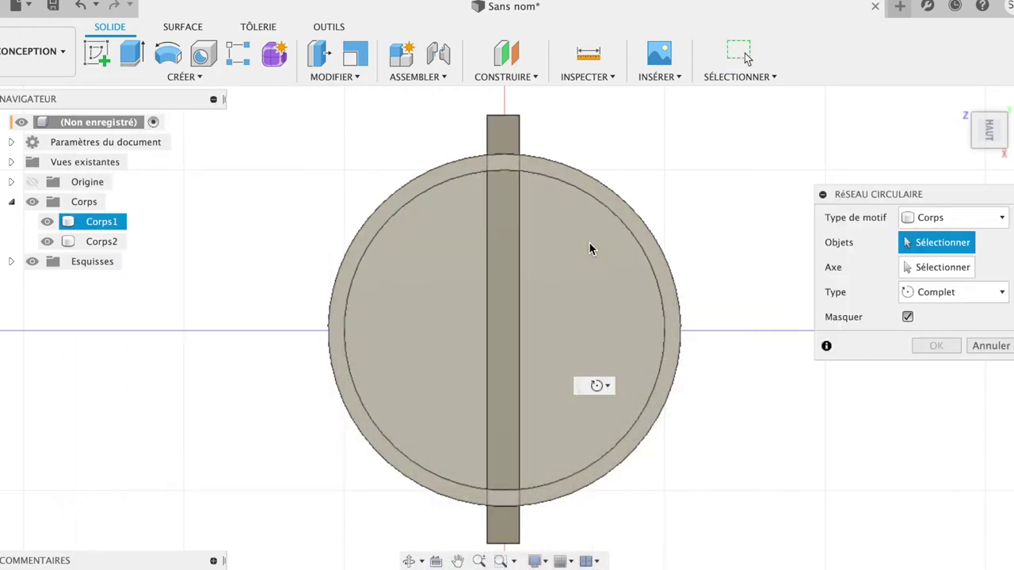
{"action": "left_click", "coordinate": [504, 137]}
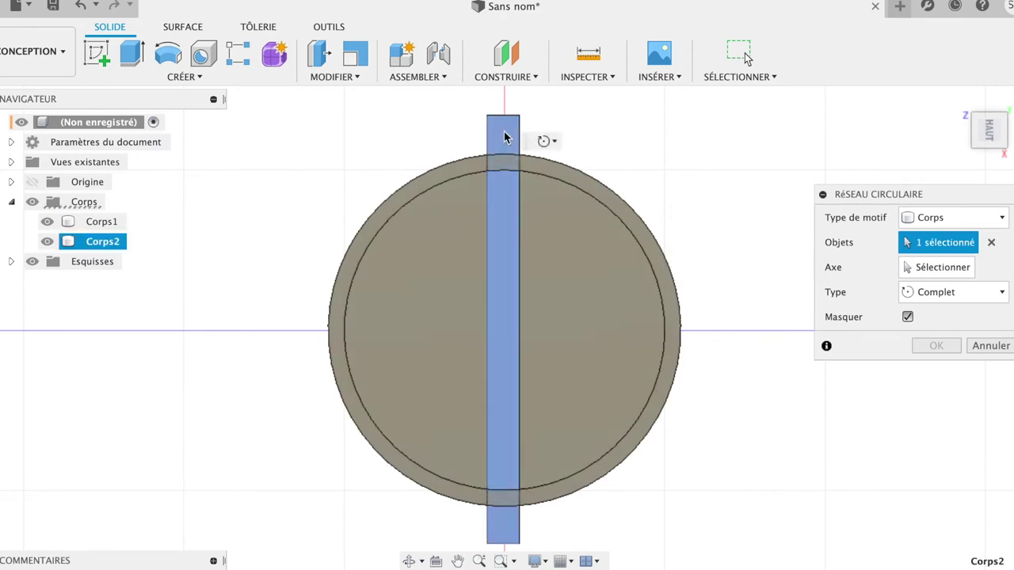
{"action": "left_click", "coordinate": [944, 269]}
{"action": "left_click", "coordinate": [622, 226]}
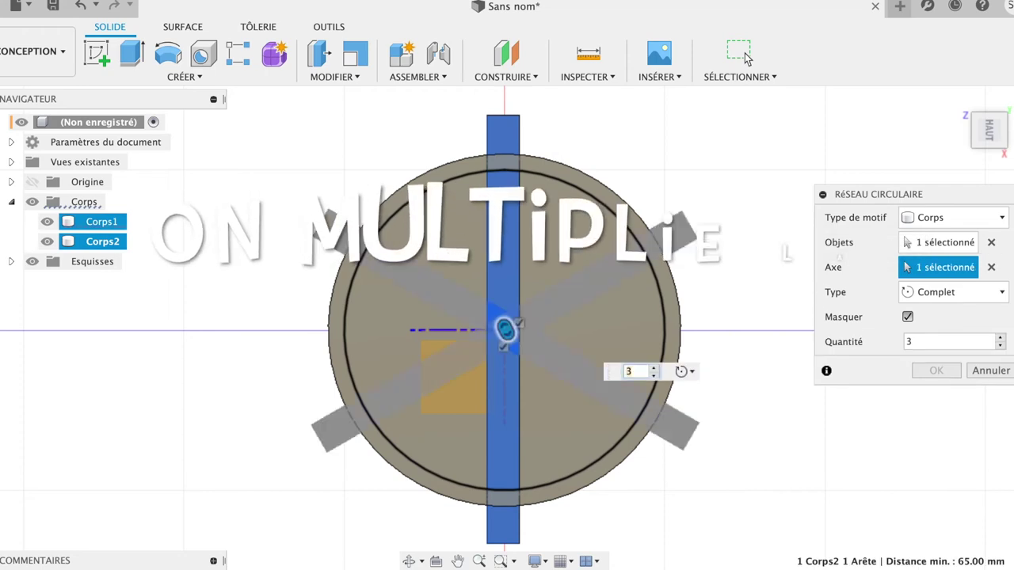
{"action": "left_click", "coordinate": [1000, 337]}
{"action": "left_click", "coordinate": [1001, 338]}
{"action": "left_click", "coordinate": [1001, 337]}
{"action": "left_click", "coordinate": [1001, 337]}
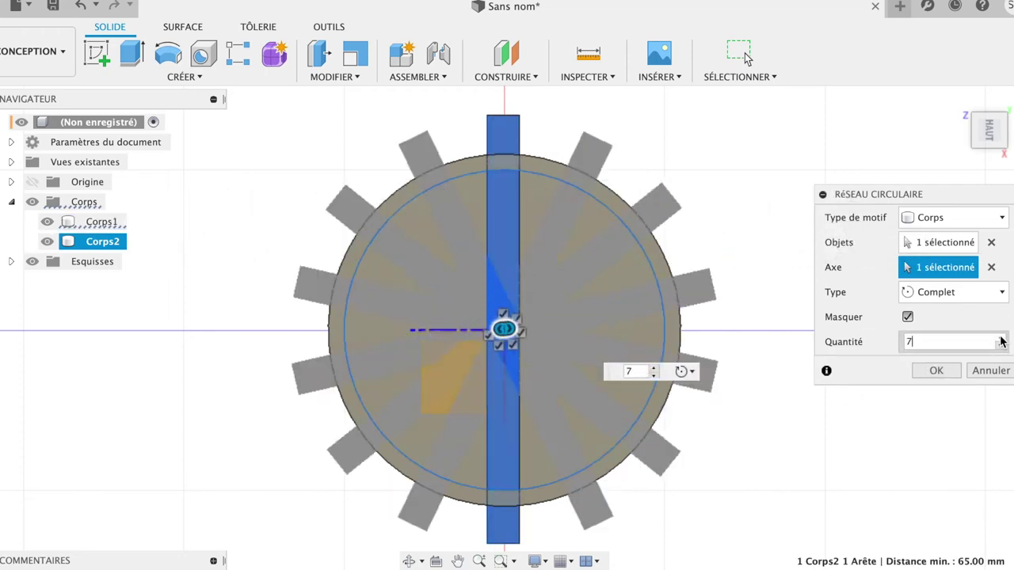
{"action": "left_click", "coordinate": [1001, 337]}
{"action": "left_click", "coordinate": [1000, 338]}
{"action": "left_click", "coordinate": [1000, 337]}
{"action": "left_click", "coordinate": [1000, 337]}
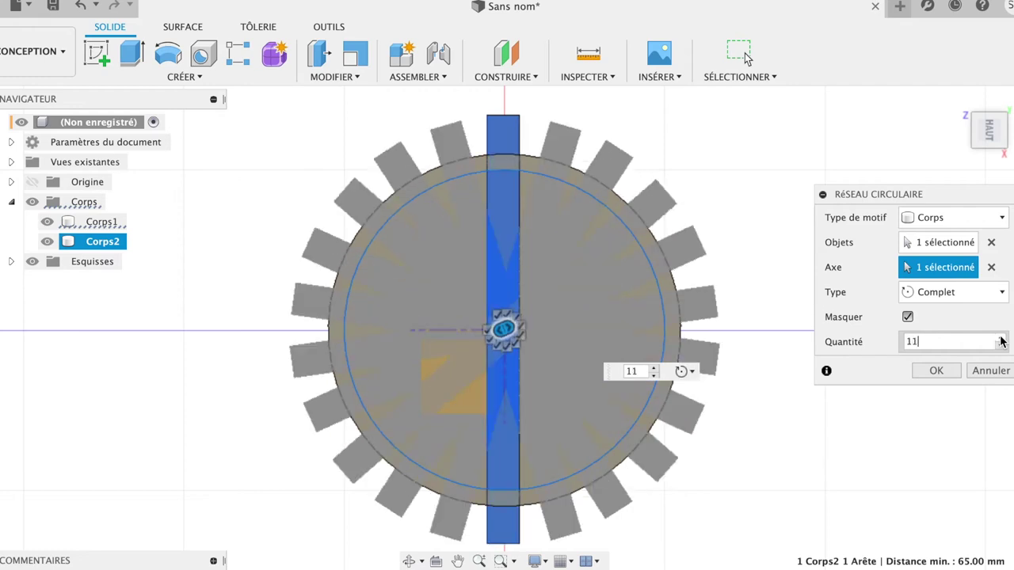
{"action": "left_click", "coordinate": [1001, 337]}
{"action": "left_click", "coordinate": [1000, 338]}
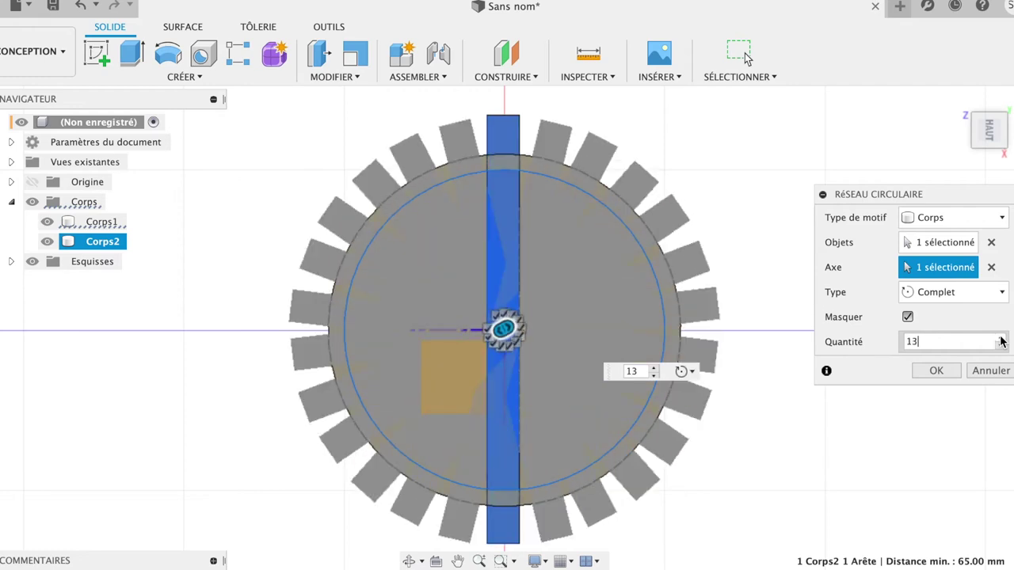
{"action": "left_click", "coordinate": [933, 371]}
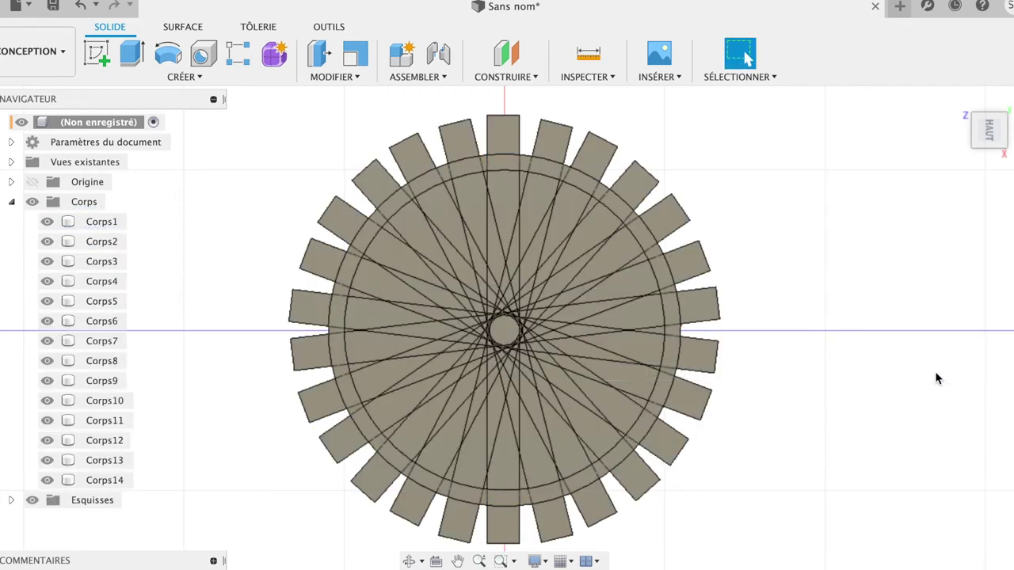
Step: Select the bar ring Corps2–Corps14 and move it up about 11 mm
{"action": "mouse_move", "coordinate": [990, 138]}
{"action": "left_mouse_down"}
{"action": "mouse_move", "coordinate": [961, 90]}
{"action": "mouse_move", "coordinate": [962, 57]}
{"action": "left_mouse_up"}
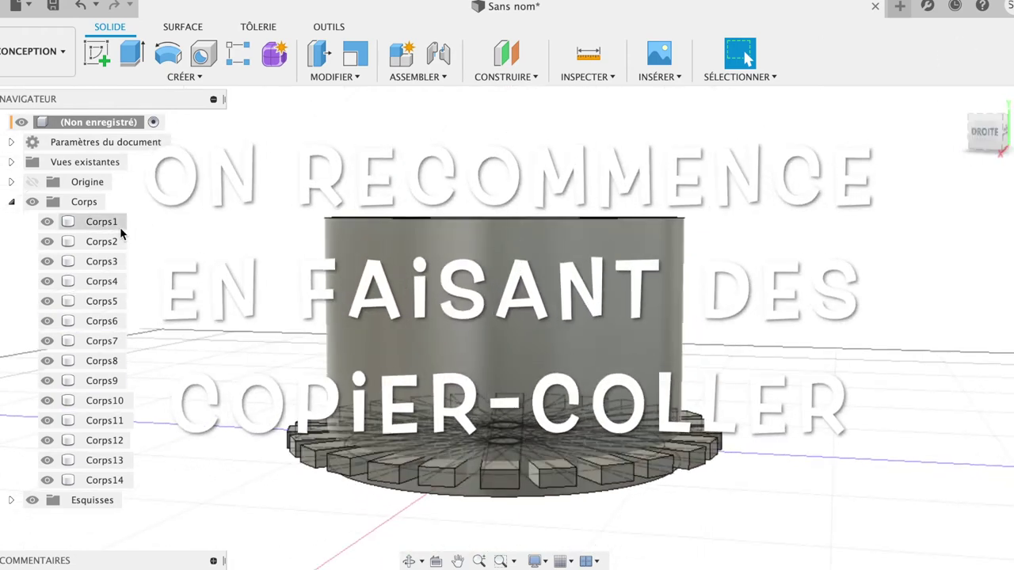
{"action": "left_click", "coordinate": [98, 246]}
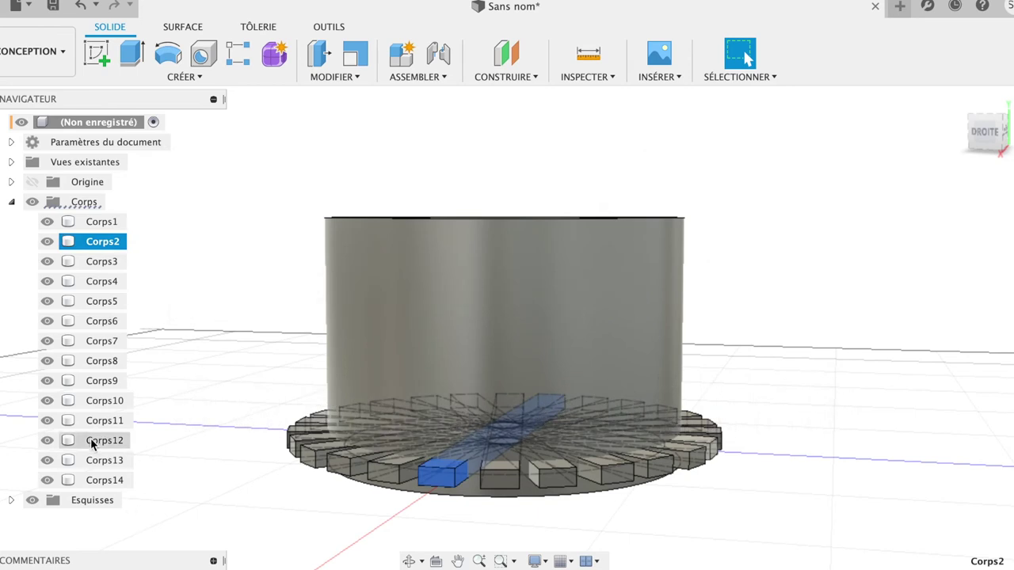
{"action": "left_click", "coordinate": [114, 480], "text": "shift"}
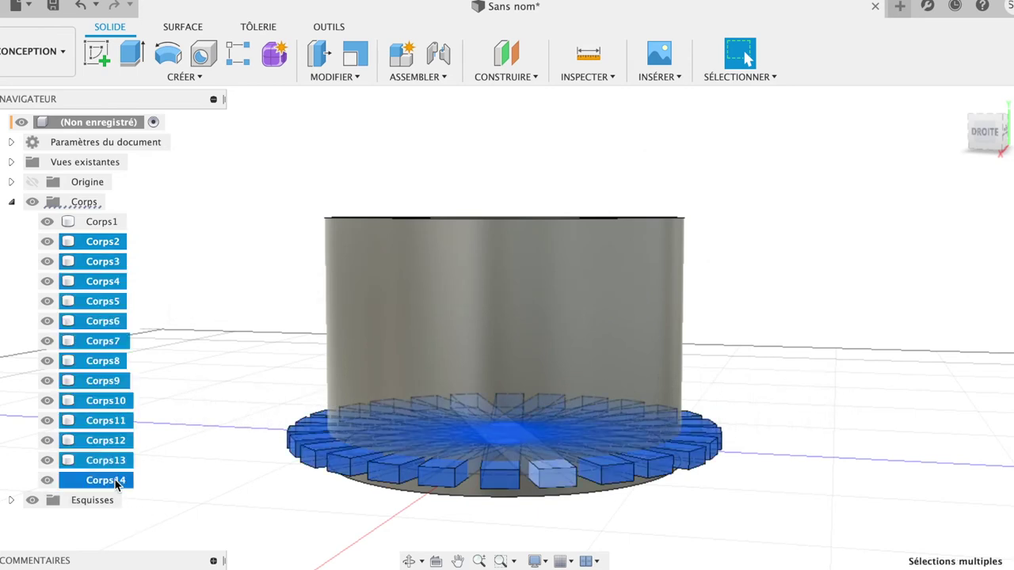
{"action": "key", "text": "m"}
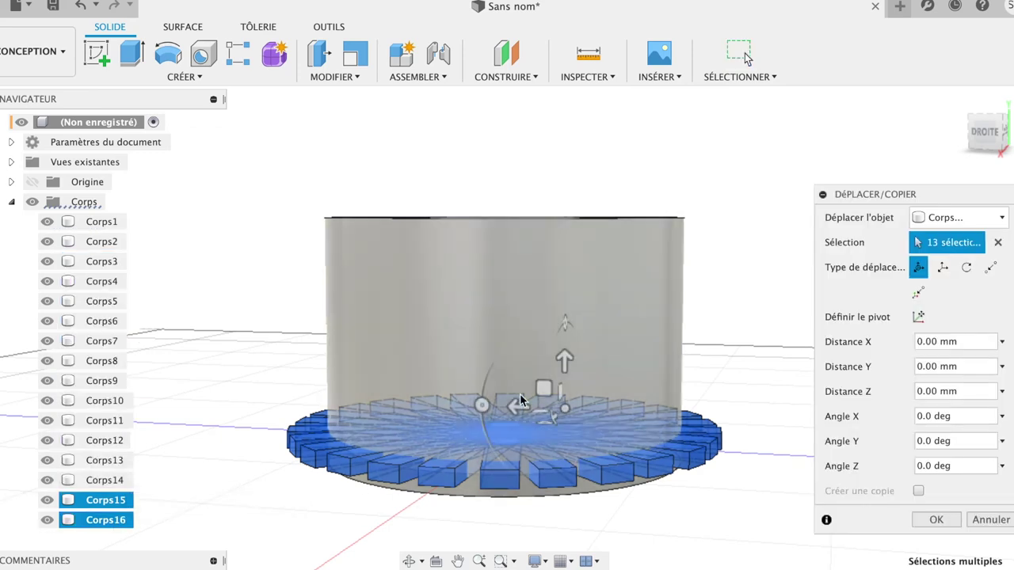
{"action": "left_click_drag", "start_coordinate": [563, 361], "coordinate": [564, 331]}
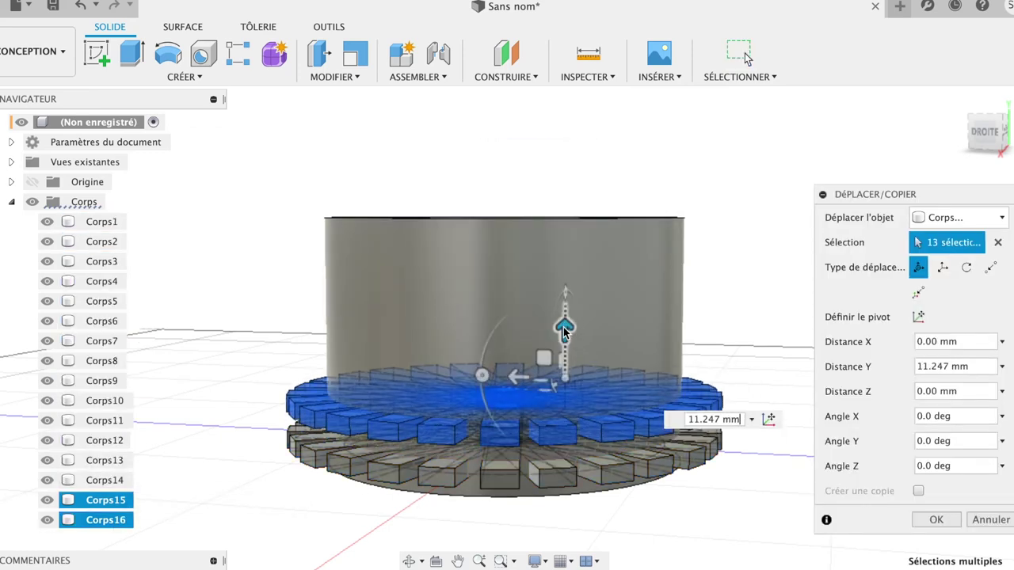
{"action": "key", "text": "Return"}
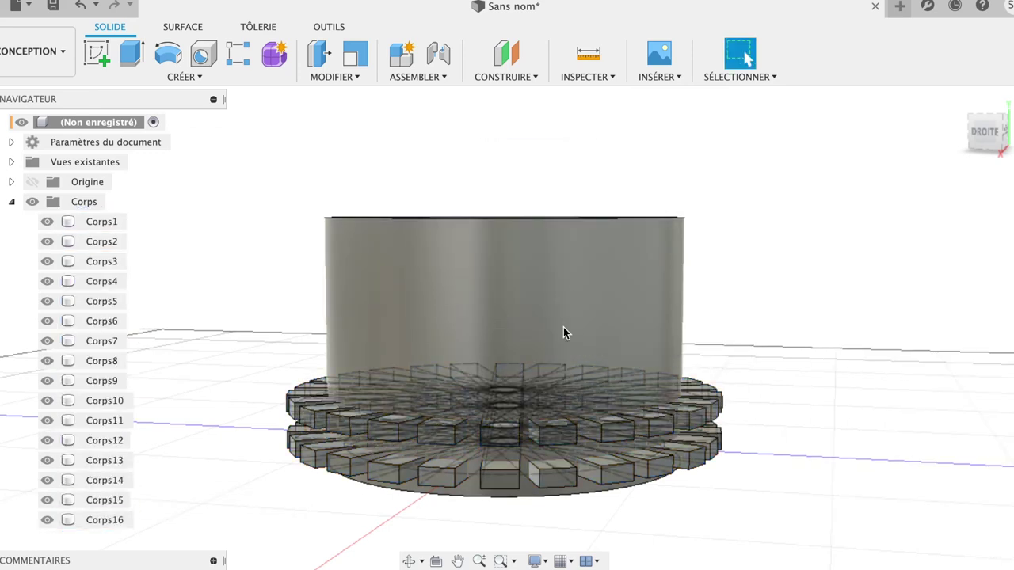
Step: Raise two more bar ring copies to about 23.6 mm and 38.966 mm up the cup
{"action": "key", "text": "m"}
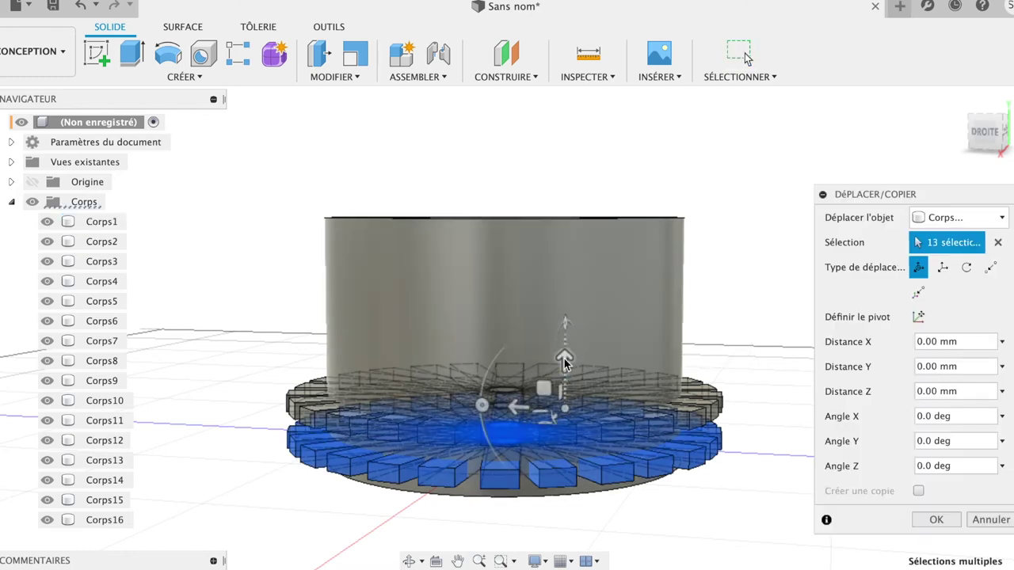
{"action": "left_click_drag", "start_coordinate": [560, 343], "coordinate": [553, 299]}
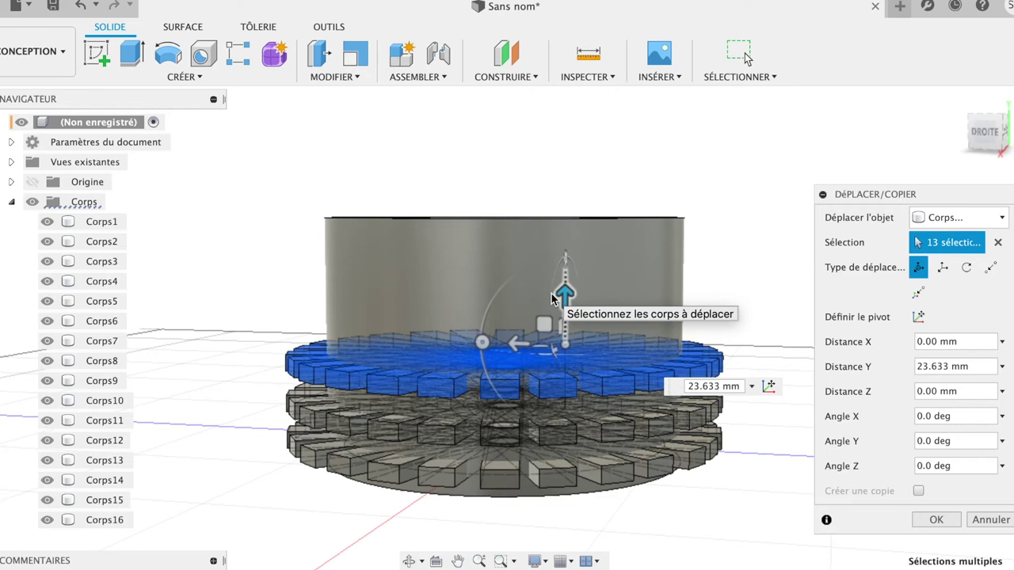
{"action": "key", "text": "Return"}
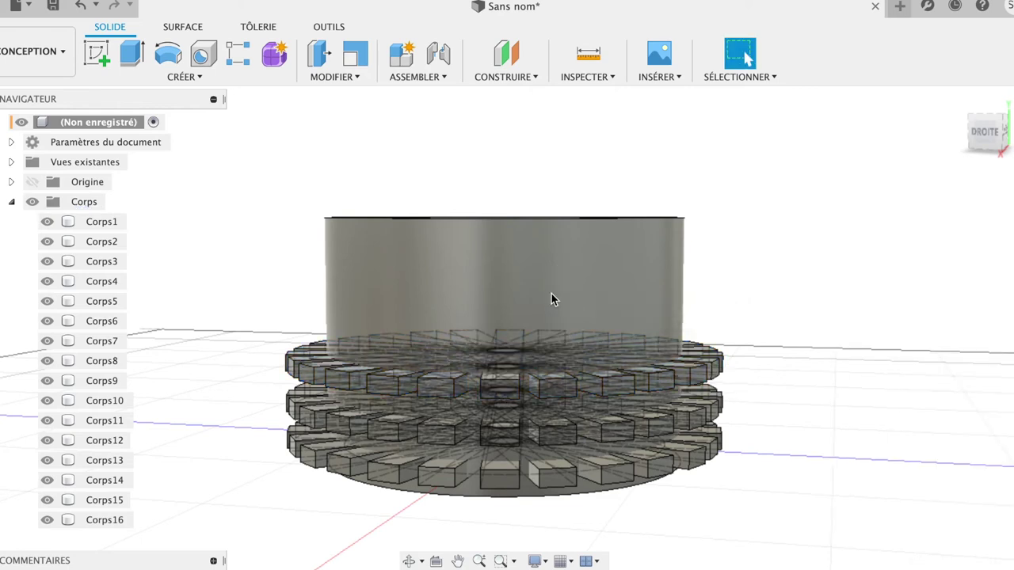
{"action": "key", "text": "m"}
{"action": "left_click_drag", "start_coordinate": [566, 363], "coordinate": [548, 256]}
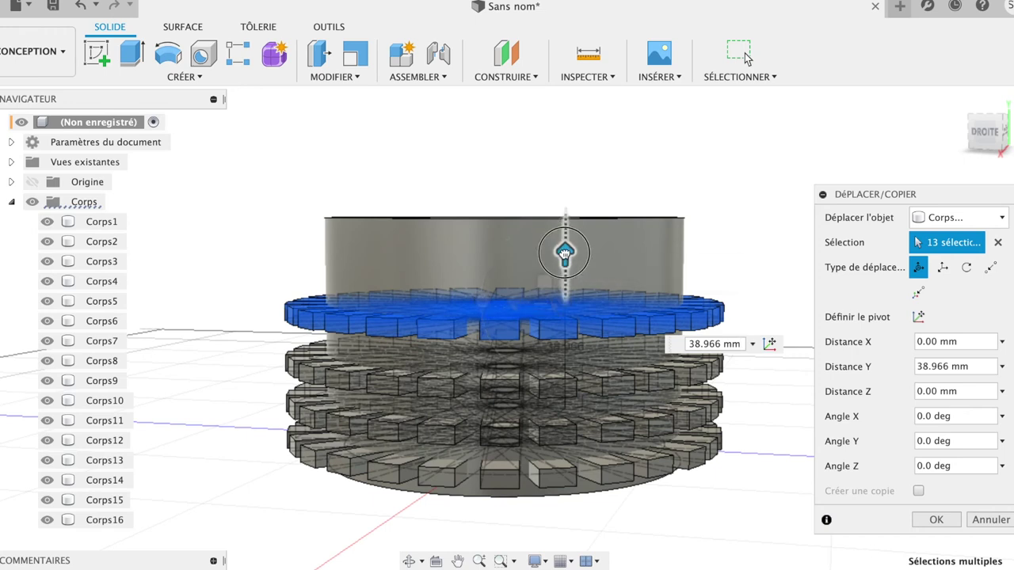
{"action": "left_click_drag", "start_coordinate": [565, 253], "coordinate": [565, 261]}
{"action": "key", "text": "Return"}
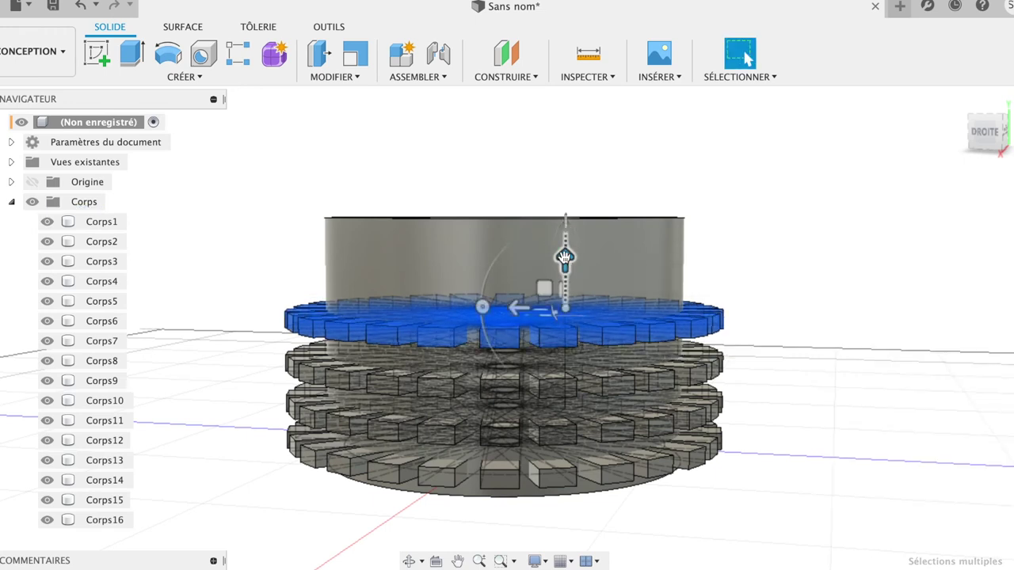
{"action": "left_click", "coordinate": [981, 145]}
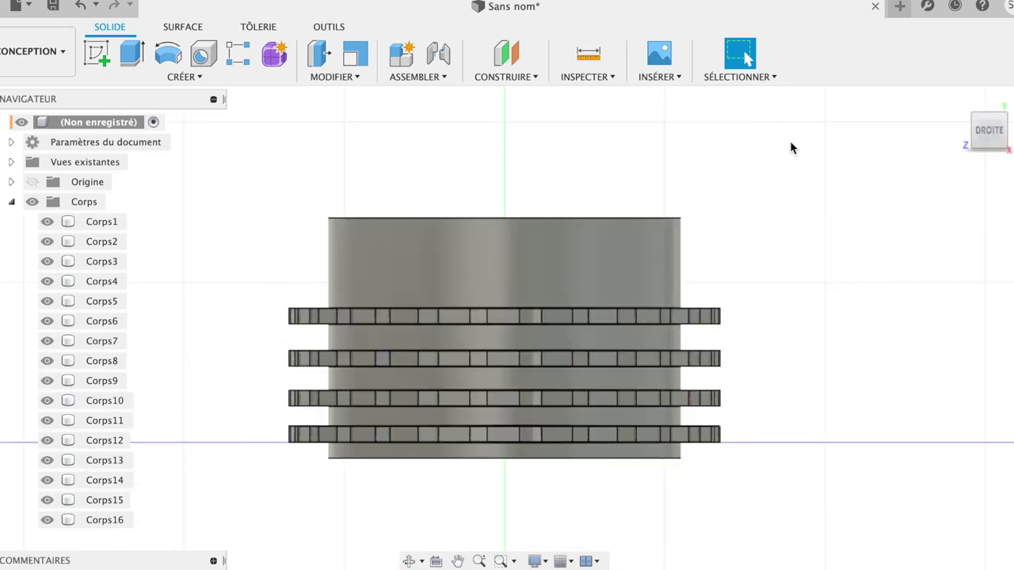
Step: Raise two more bar ring copies to 46.818 mm and 58.199 mm up the cup
{"action": "key", "text": "m"}
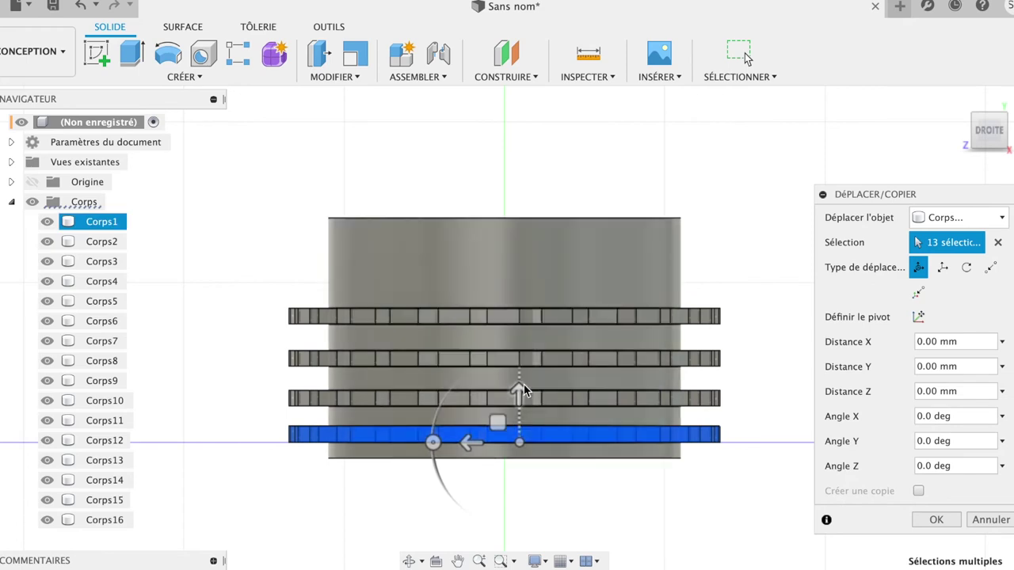
{"action": "left_click_drag", "start_coordinate": [519, 396], "coordinate": [519, 244]}
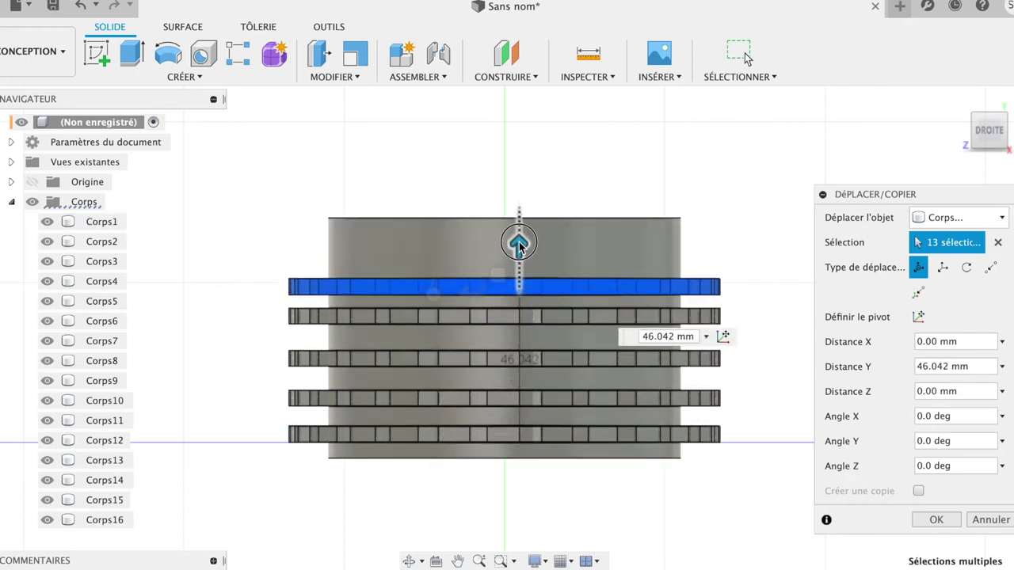
{"action": "left_click", "coordinate": [935, 523]}
{"action": "key", "text": "m"}
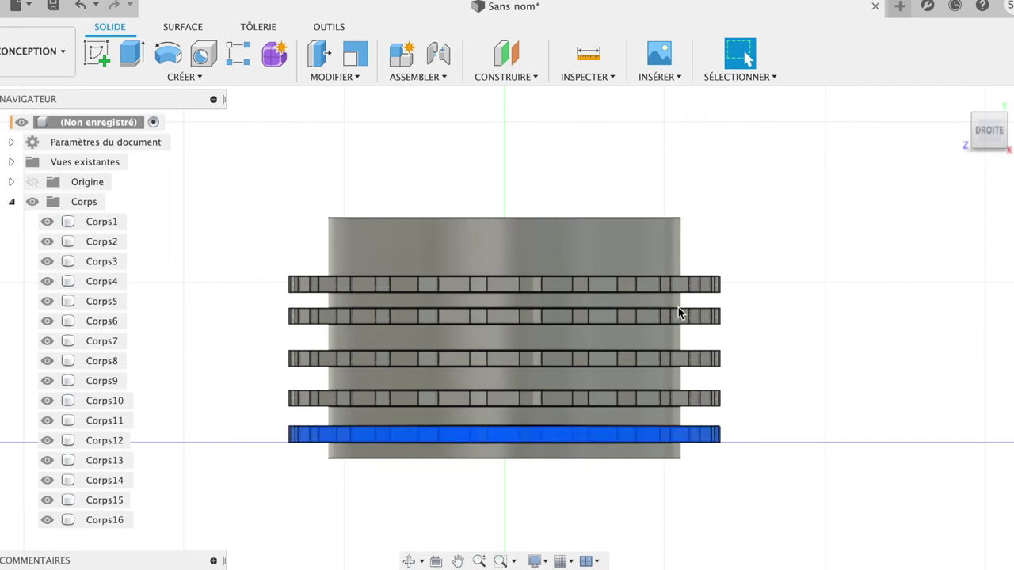
{"action": "left_click_drag", "start_coordinate": [519, 394], "coordinate": [494, 210]}
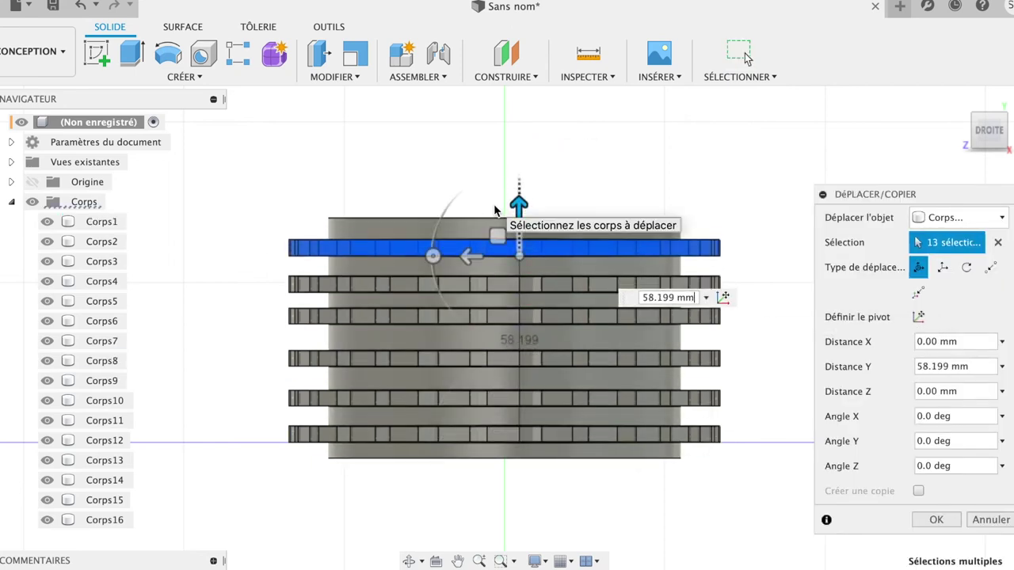
{"action": "key", "text": "Return"}
{"action": "left_click", "coordinate": [959, 100]}
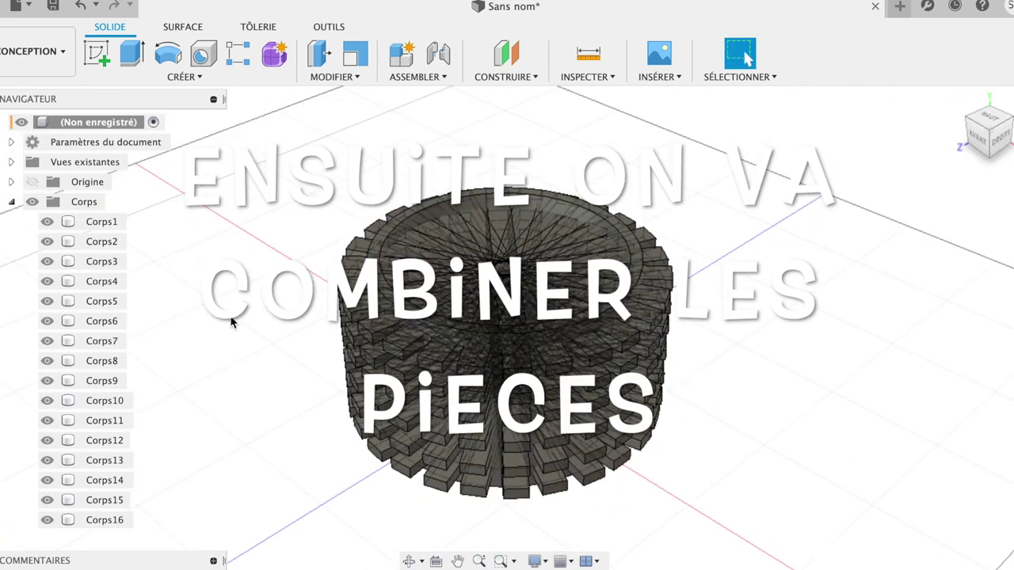
Step: Start a Combine with Corps1 as target and bars Corps2–Corps79 as tool bodies
{"action": "left_click", "coordinate": [334, 76]}
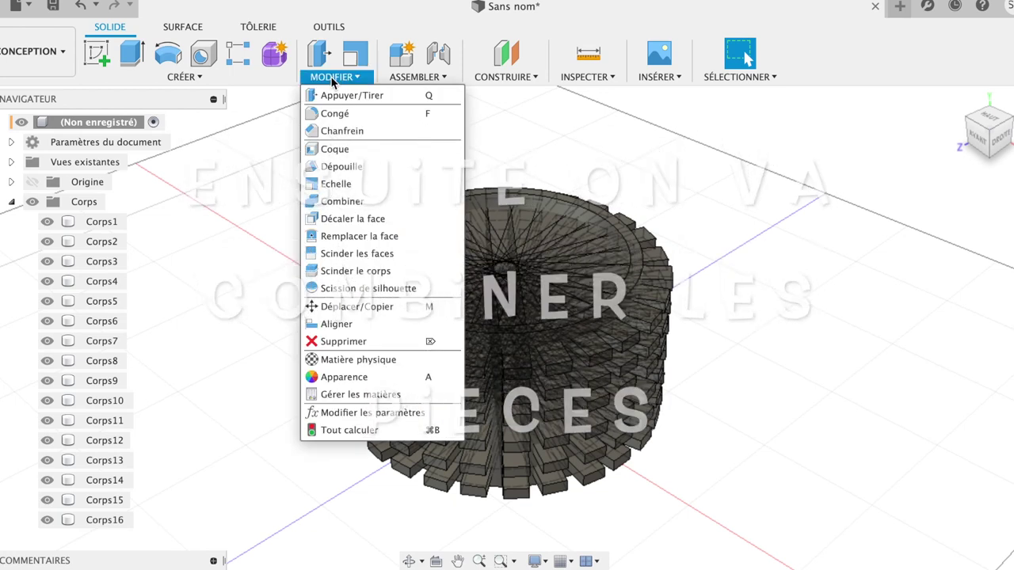
{"action": "left_click", "coordinate": [344, 208]}
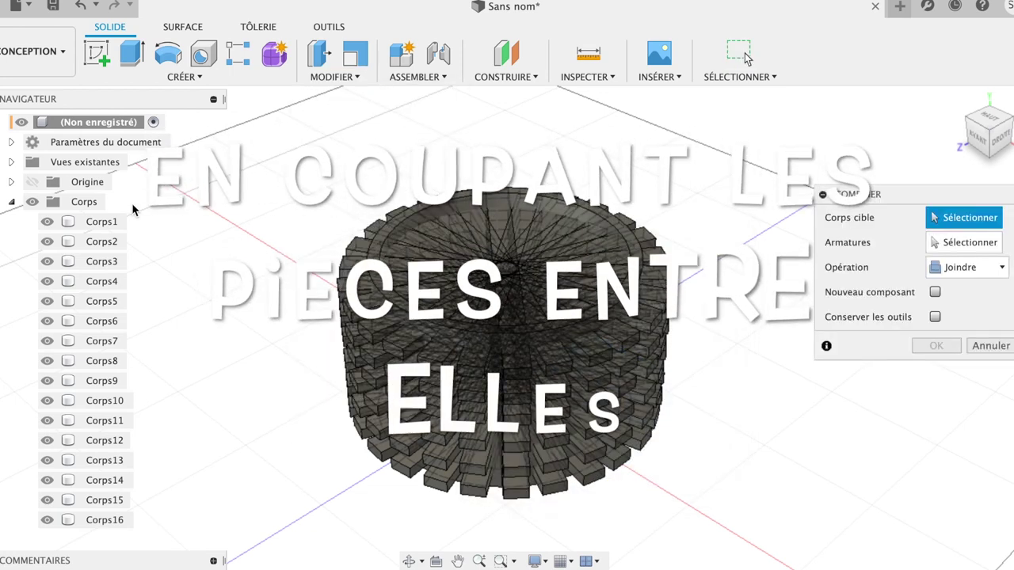
{"action": "left_click", "coordinate": [103, 222]}
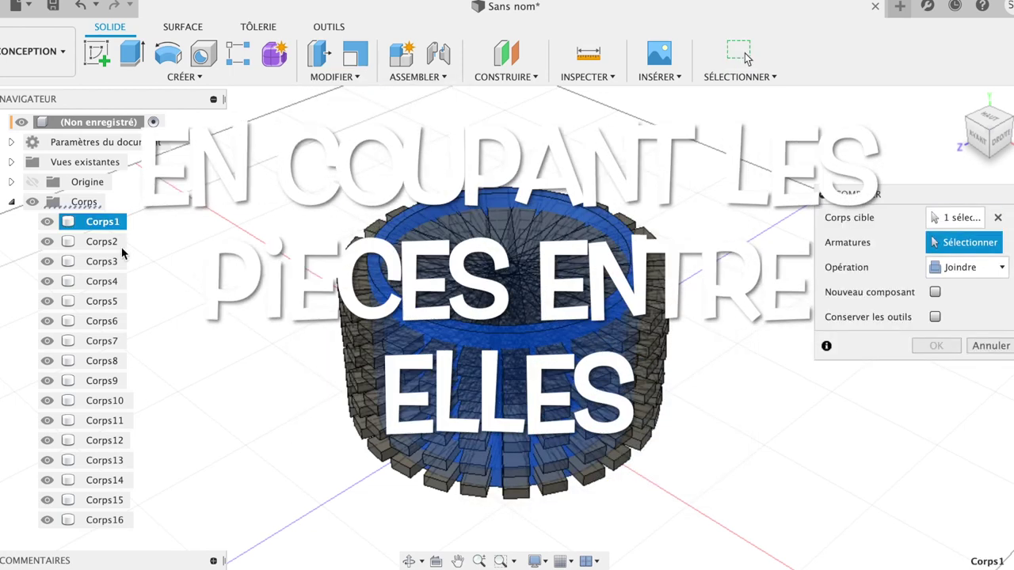
{"action": "left_click", "coordinate": [114, 245]}
{"action": "scroll", "coordinate": [111, 400], "scroll_direction": "down", "scroll_amount": 5}
{"action": "scroll", "coordinate": [111, 400], "scroll_direction": "down", "scroll_amount": 7}
{"action": "scroll", "coordinate": [111, 403], "scroll_direction": "down", "scroll_amount": 8}
{"action": "scroll", "coordinate": [110, 405], "scroll_direction": "up", "scroll_amount": 1}
{"action": "scroll", "coordinate": [111, 406], "scroll_direction": "down", "scroll_amount": 2}
{"action": "scroll", "coordinate": [111, 404], "scroll_direction": "up", "scroll_amount": 1}
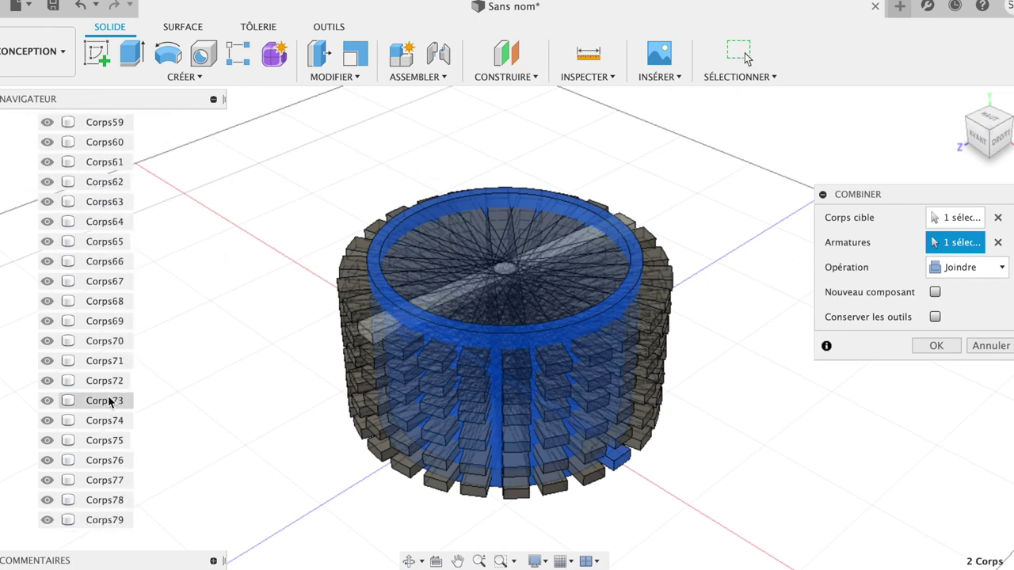
{"action": "left_click", "coordinate": [121, 523]}
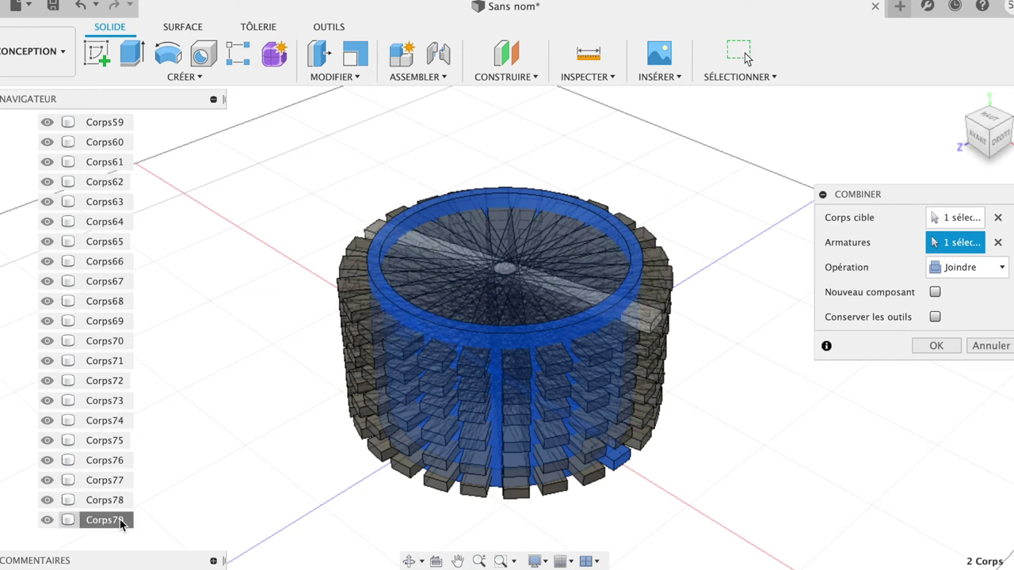
{"action": "left_click", "coordinate": [121, 522], "text": "shift"}
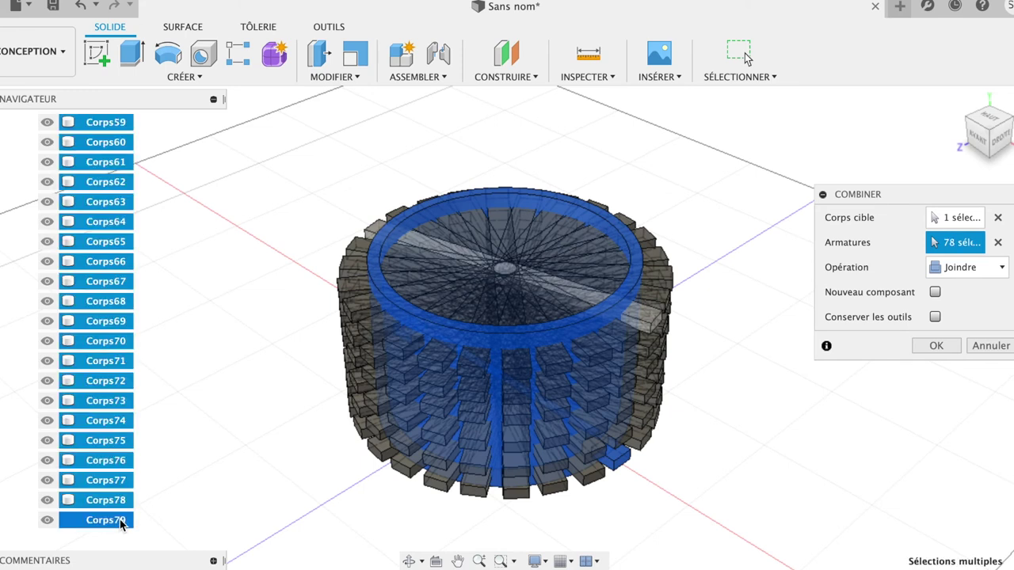
Step: Set the Combine operation to Cut and apply it to the cup
{"action": "left_click", "coordinate": [963, 270]}
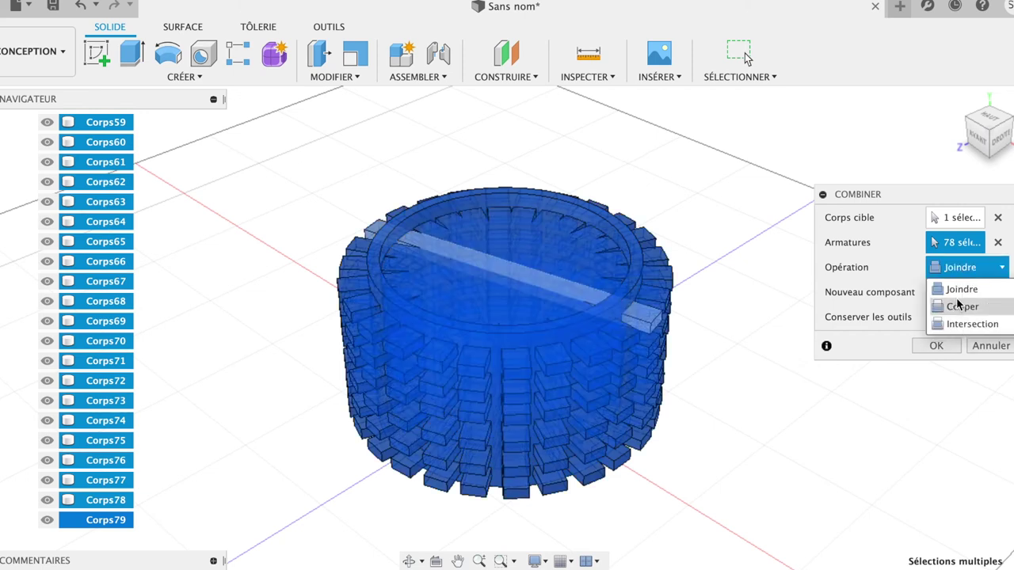
{"action": "left_click", "coordinate": [957, 307]}
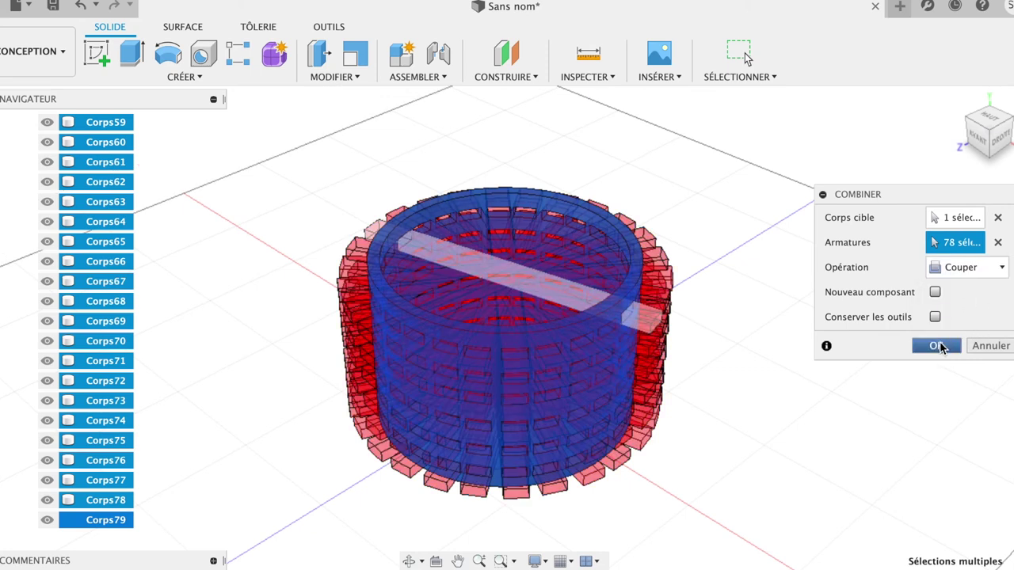
{"action": "left_click", "coordinate": [938, 346]}
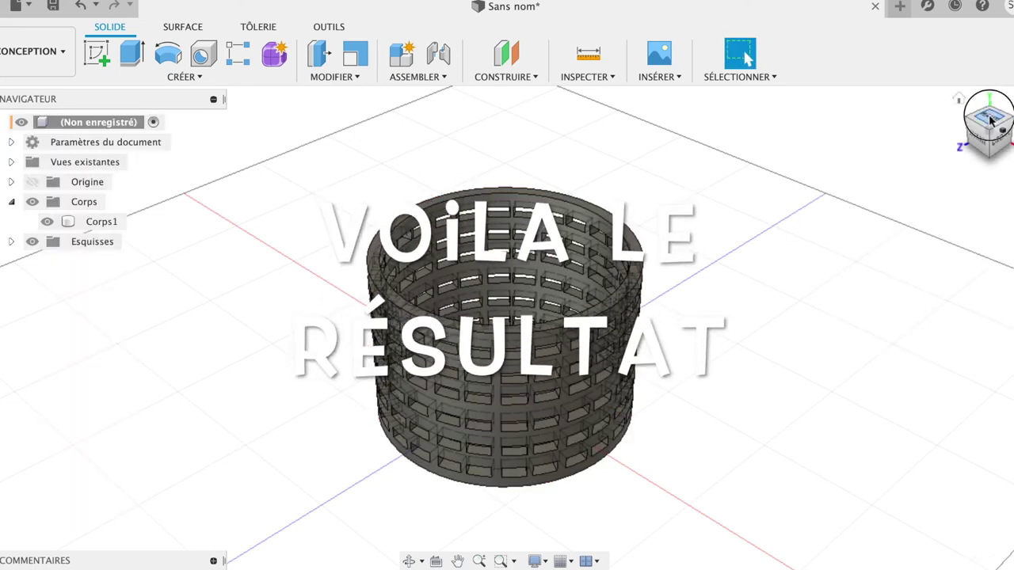
{"action": "mouse_move", "coordinate": [990, 119]}
{"action": "left_mouse_down"}
{"action": "mouse_move", "coordinate": [883, 103]}
{"action": "mouse_move", "coordinate": [942, 117]}
{"action": "left_mouse_up"}
{"action": "left_click", "coordinate": [44, 51]}
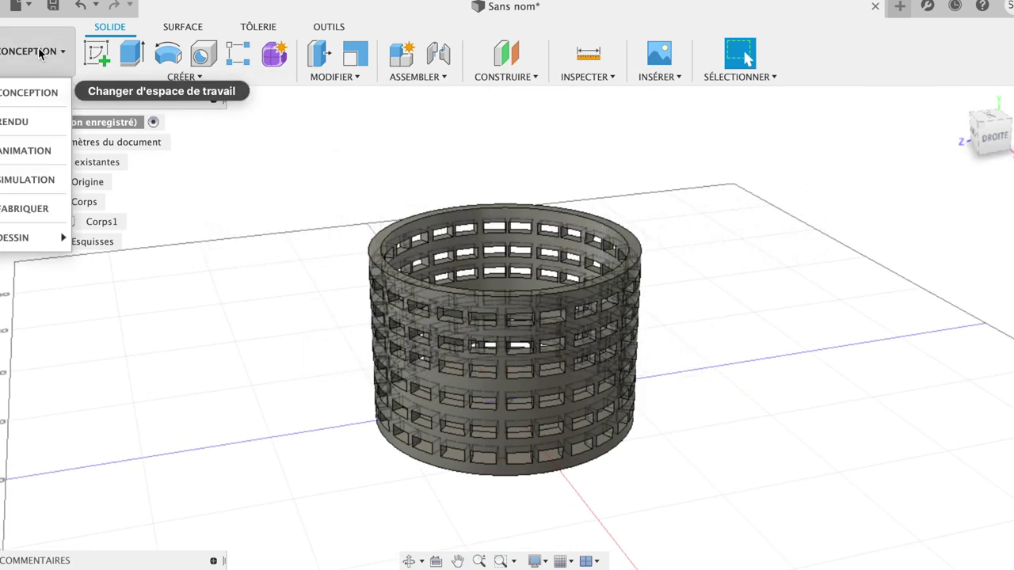
{"action": "left_click", "coordinate": [21, 123]}
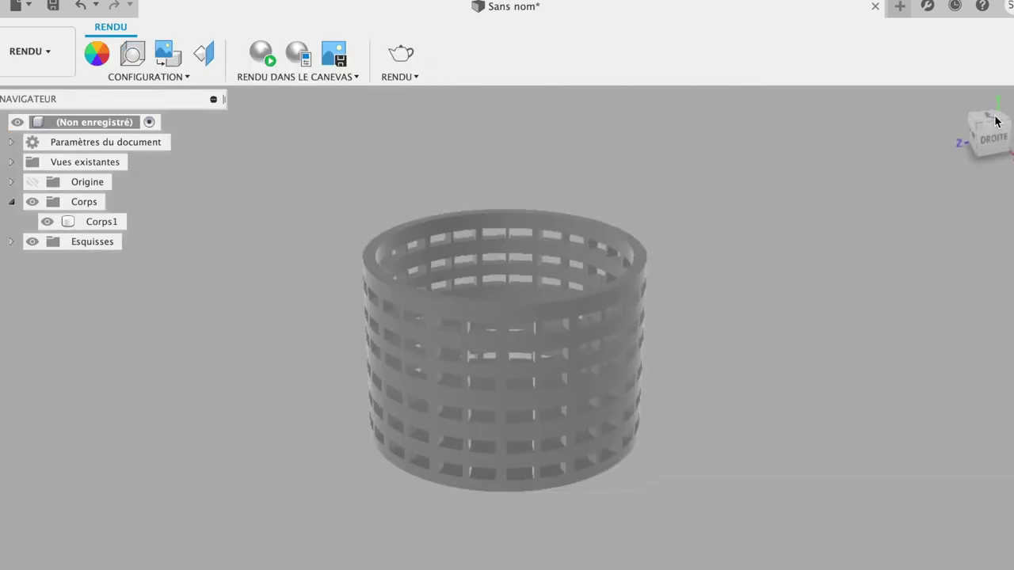
{"action": "middle_click_drag", "start_coordinate": [990, 119], "coordinate": [855, 151], "text": "shift"}
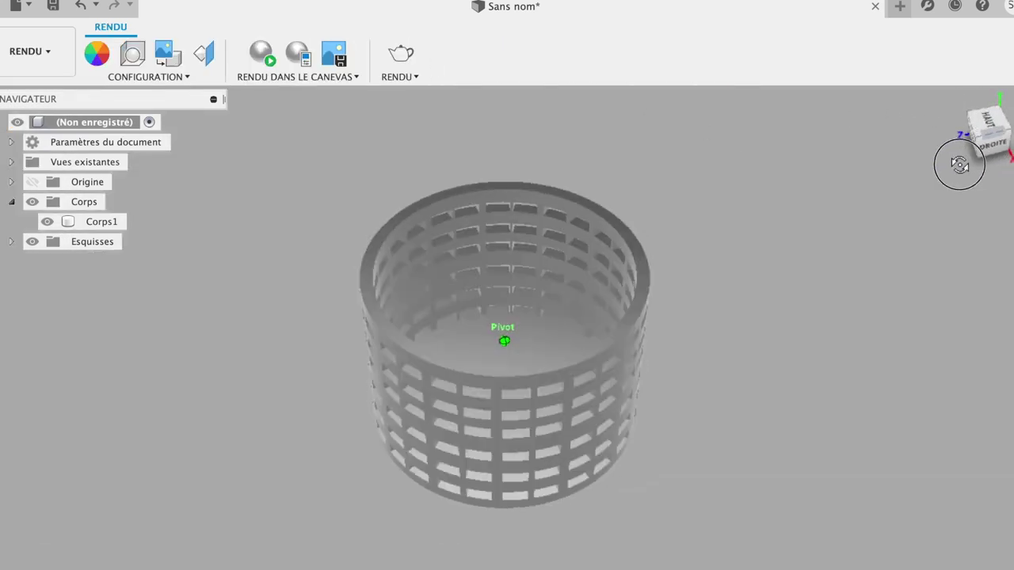
{"action": "mouse_move", "coordinate": [854, 150]}
{"action": "middle_mouse_down", "text": "shift"}
{"action": "mouse_move", "coordinate": [873, 96]}
{"action": "mouse_move", "coordinate": [912, 139]}
{"action": "middle_mouse_up", "text": "shift"}
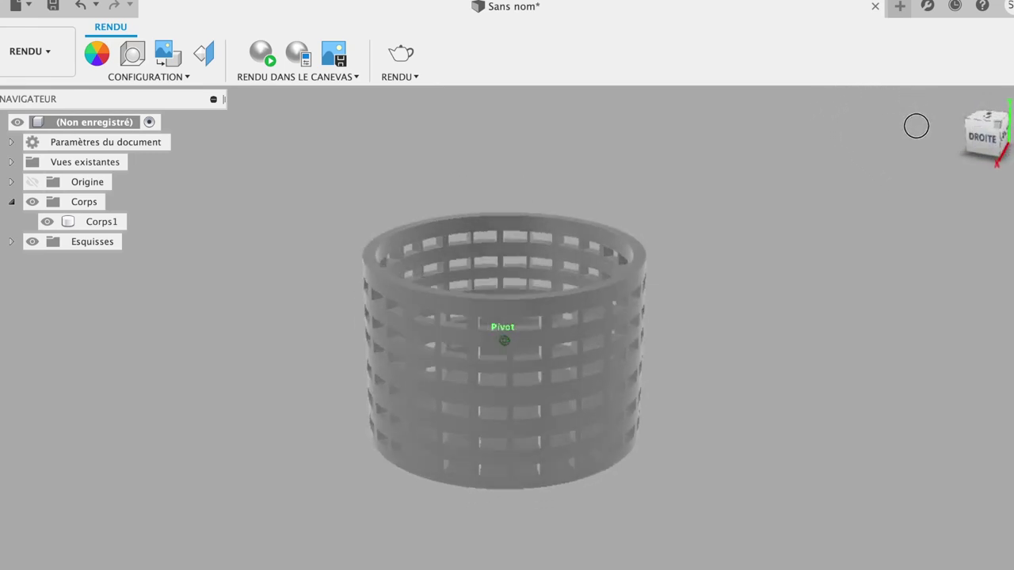
{"action": "left_click", "coordinate": [41, 58]}
{"action": "left_click", "coordinate": [30, 92]}
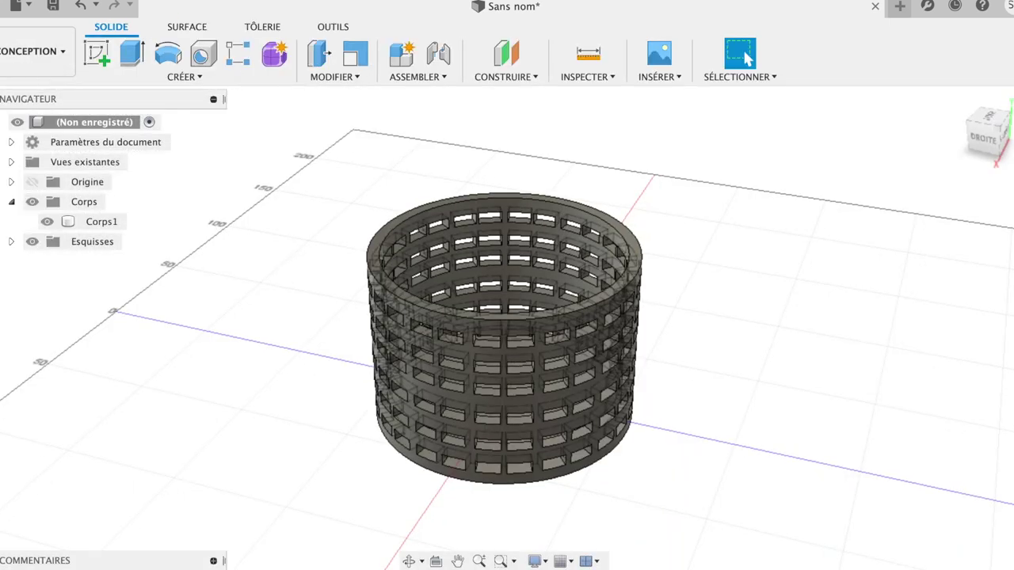